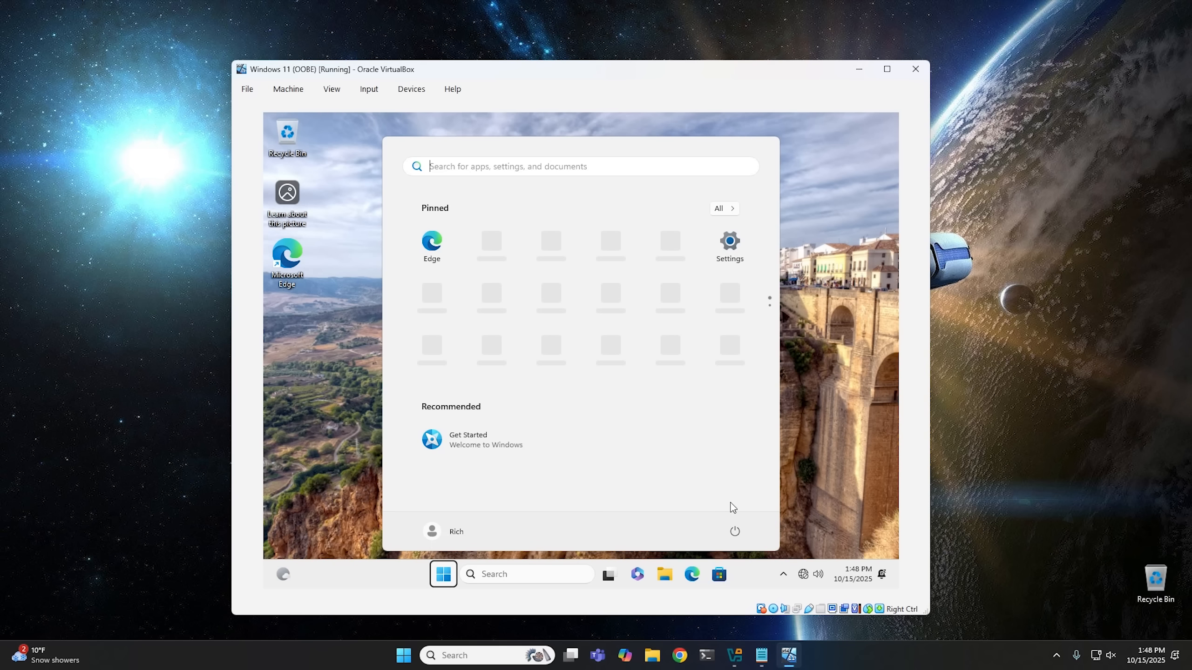
Close the Windows 11 (OOBE) virtual machine, choosing to power it off.
left_click(914, 70)
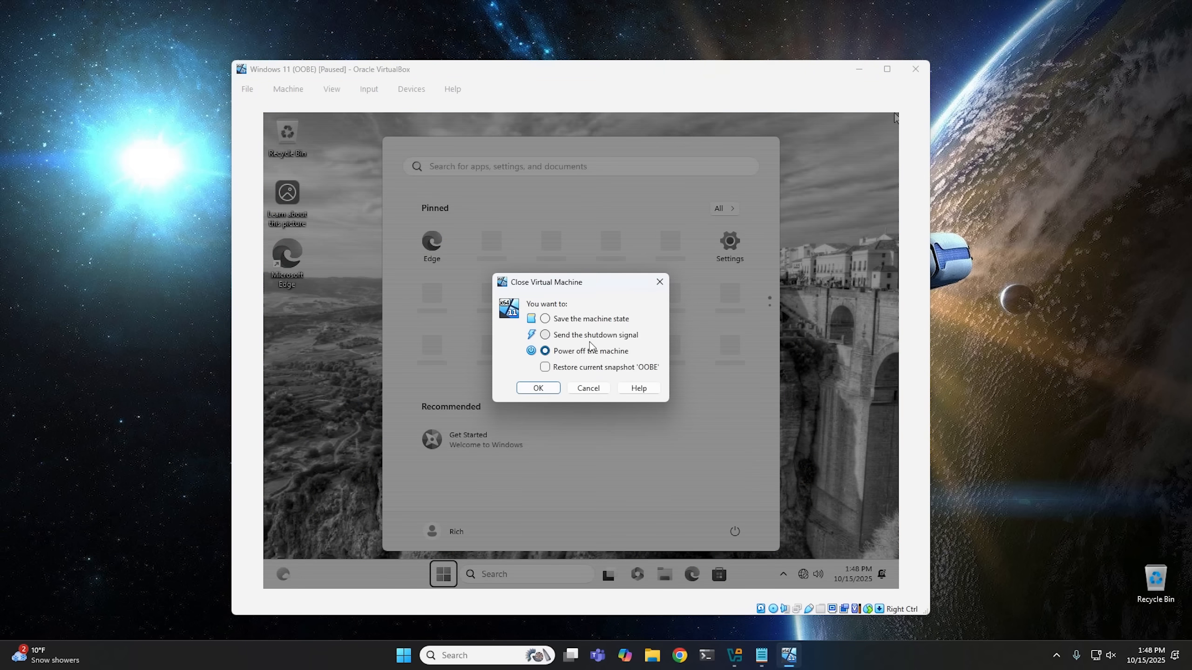
key("Return")
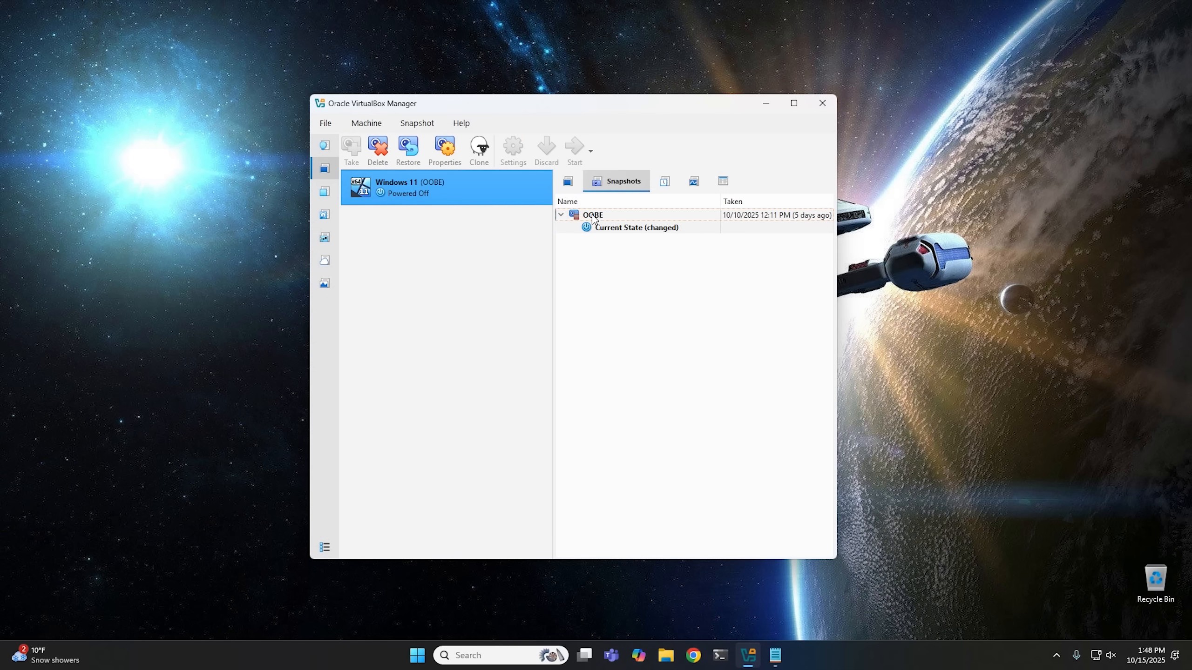
Restore the OOBE snapshot without creating a snapshot of the current machine state.
right_click(592, 217)
left_click(635, 246)
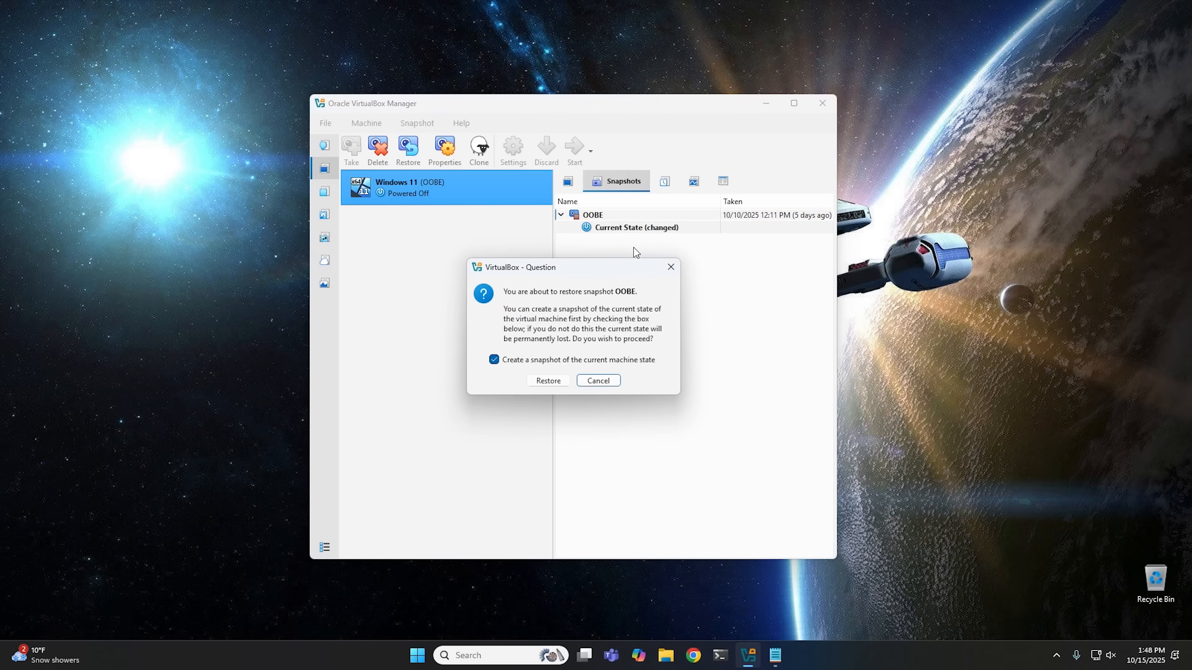
left_click(523, 360)
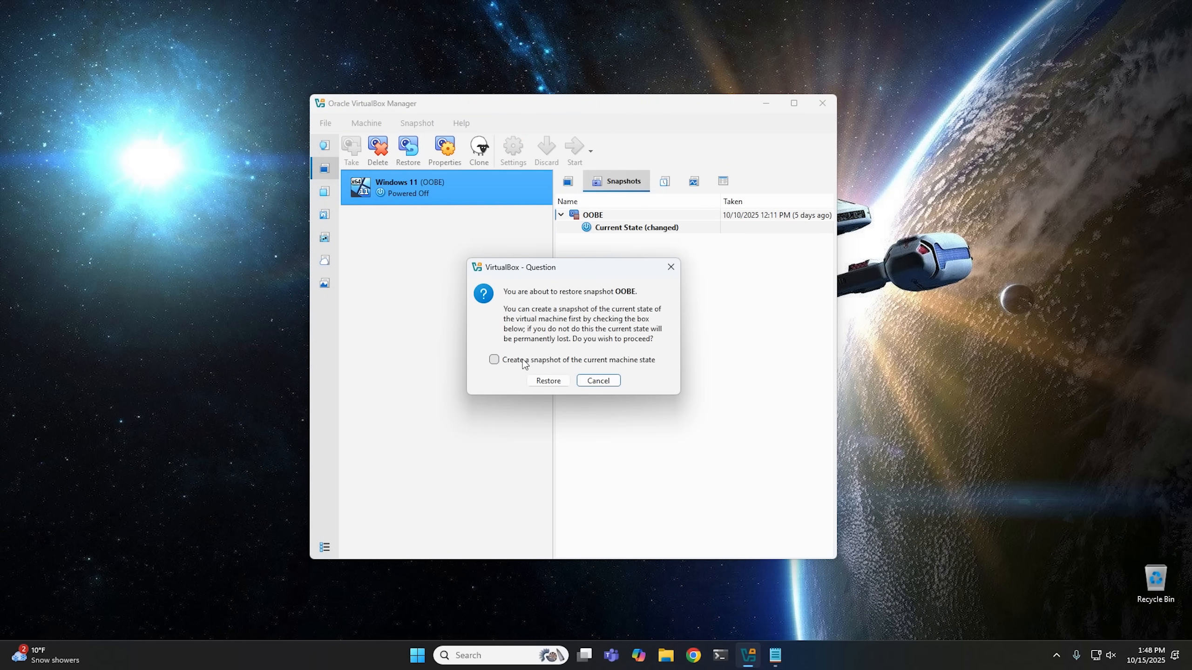
left_click(549, 380)
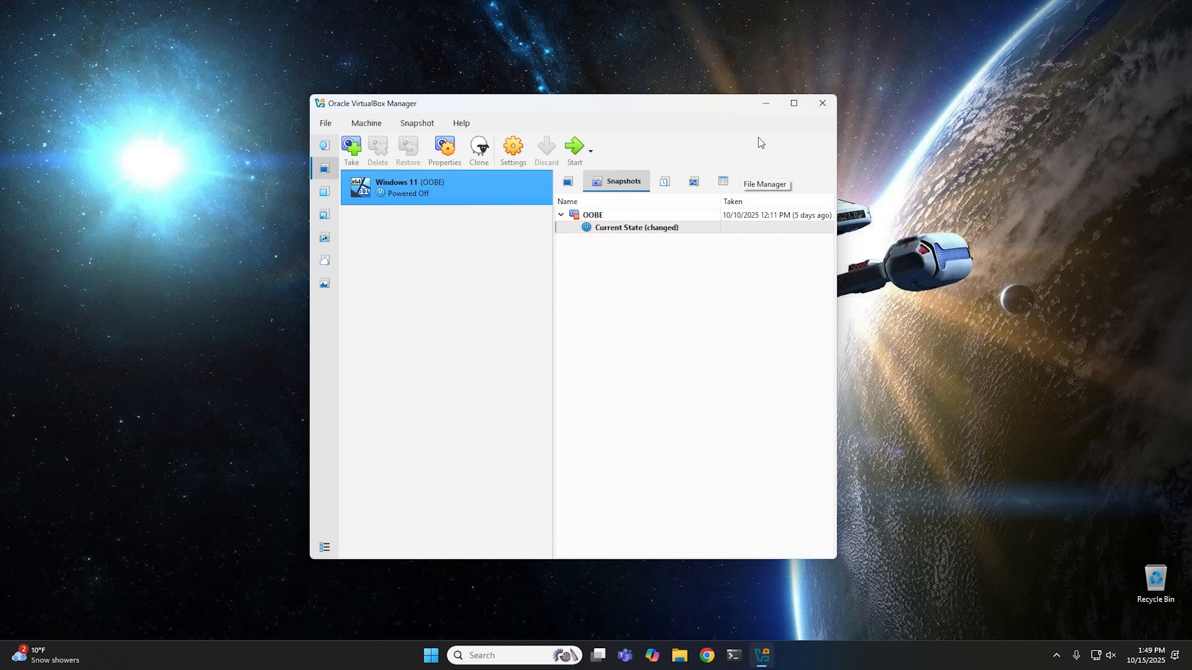
Minimize VirtualBox Manager and open Notepad from the Start menu.
left_click(766, 104)
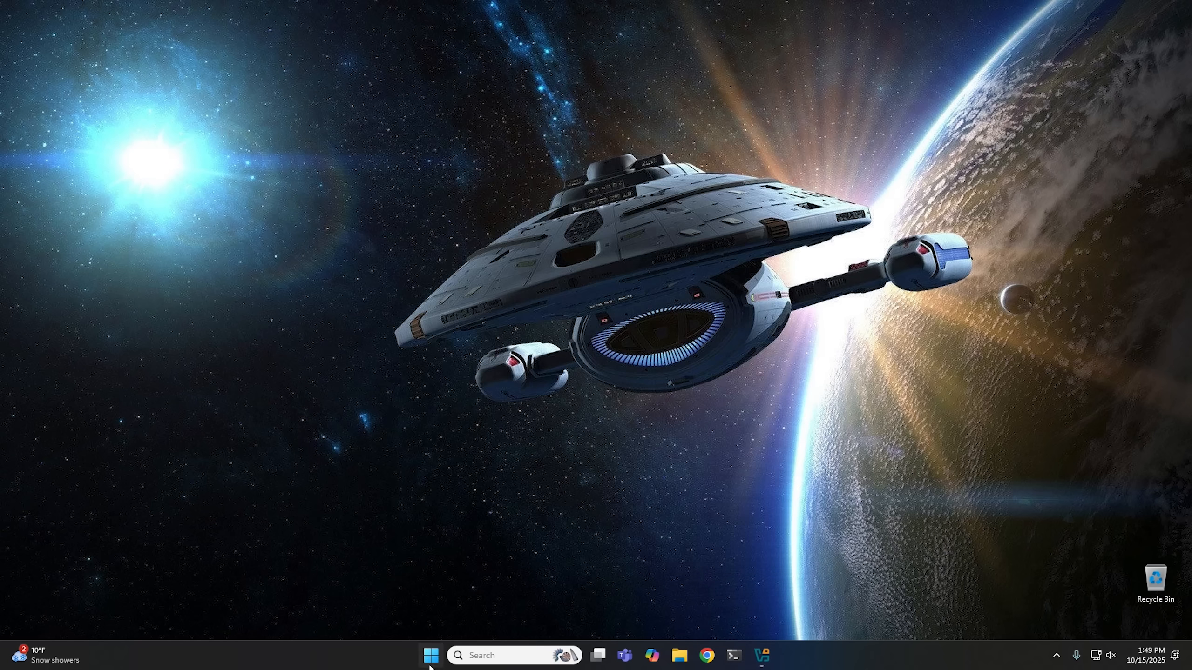
left_click(430, 654)
scroll(539, 312, "down", 1)
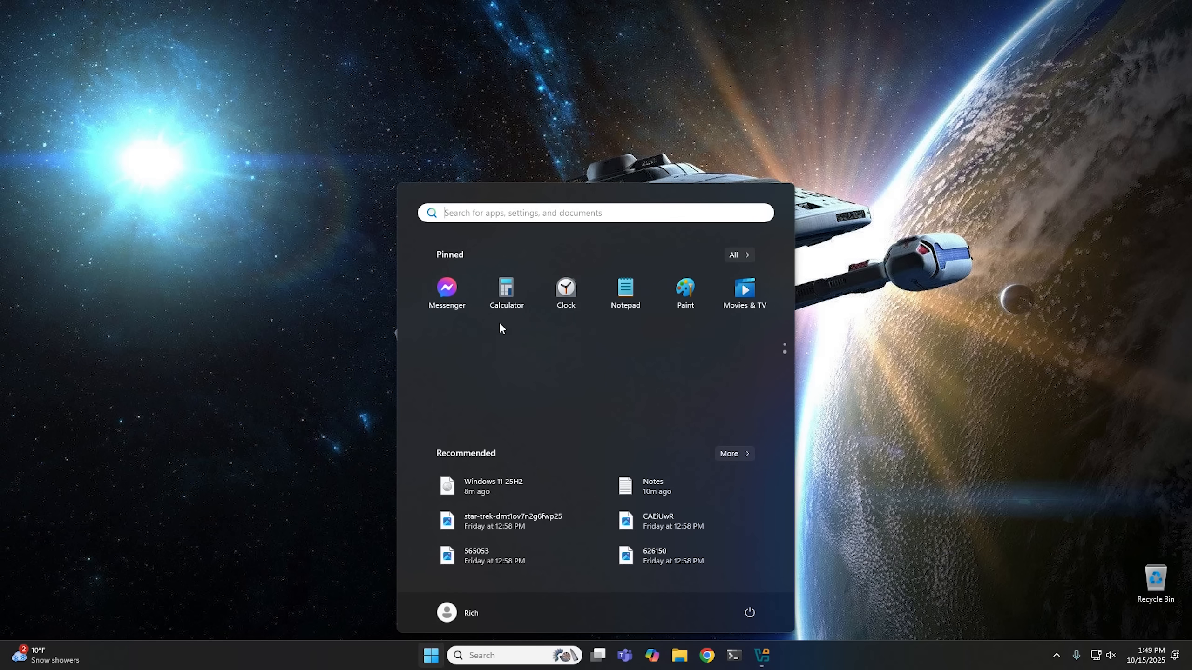
left_click(628, 288)
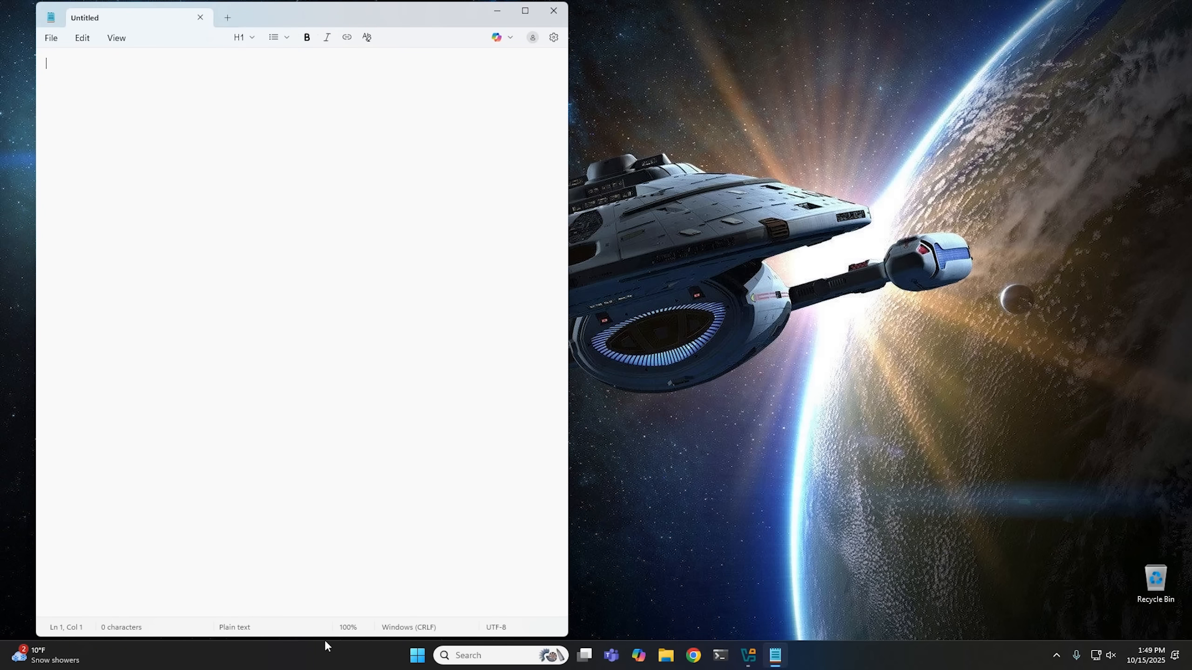
left_click_drag(327, 638, 349, 442)
left_click_drag(322, 18, 592, 128)
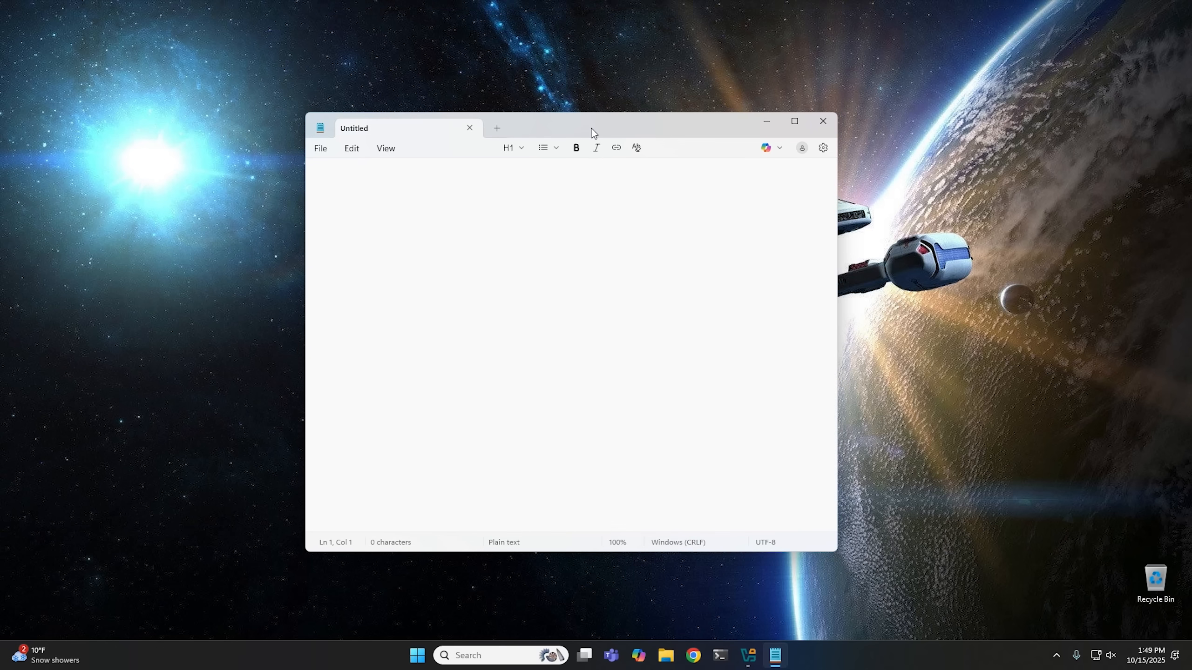
type("@echo off")
key("Return")
key("Return")
type("reg add HKLM\\SOFTWARE\\Microsoft\\Windows\\CurrentVersion\\OOBE /v BypassNRO /t REG_DWORD /d 1 /f")
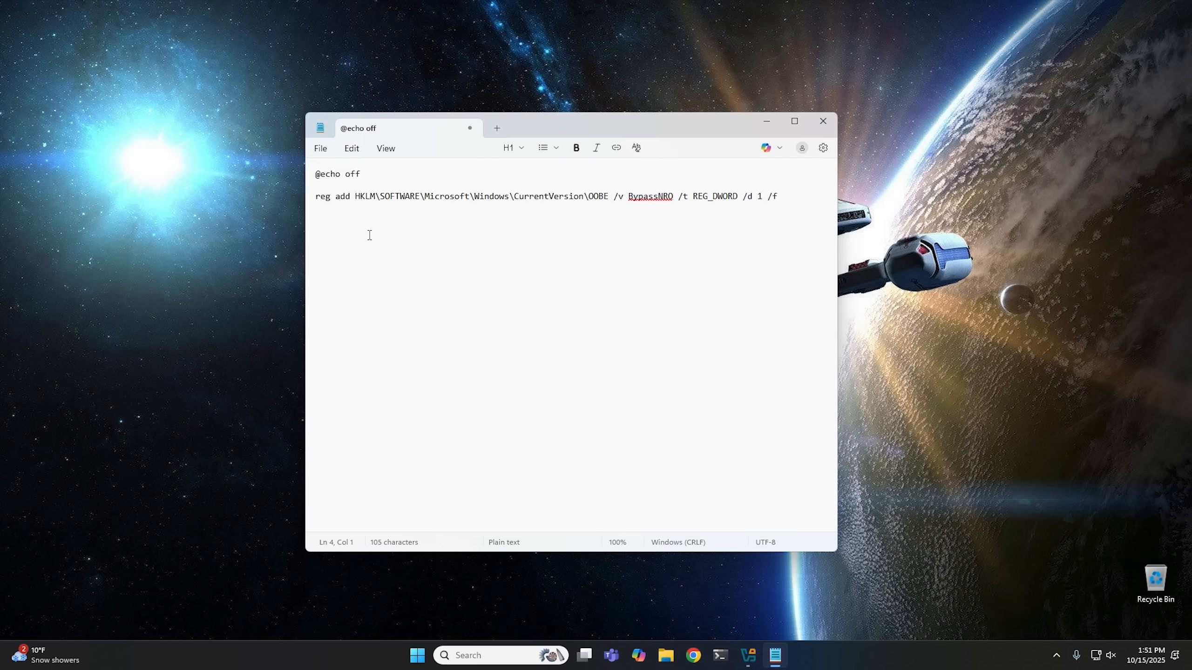
Add the line shutdown /r /t 0 below the registry command, followed by new lines.
type("shutdown")
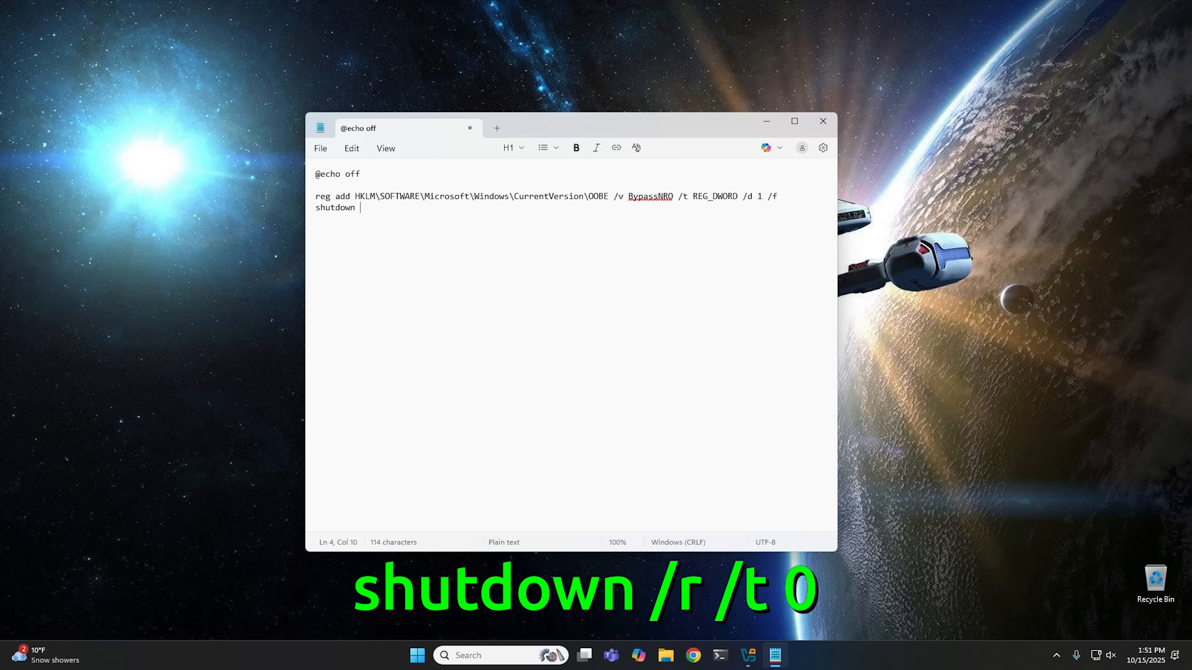
type(" /r /t 0")
key("Return")
key("Return")
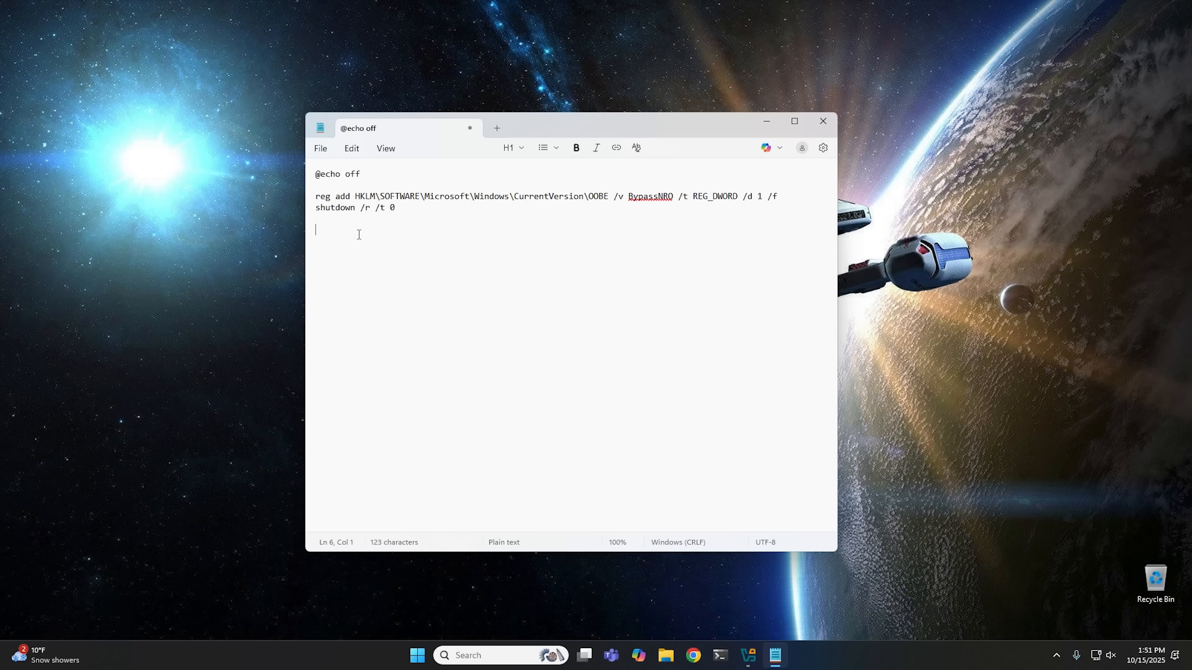
Save the script as All files type to the Desktop, entering the file name bypassn.
left_click(323, 151)
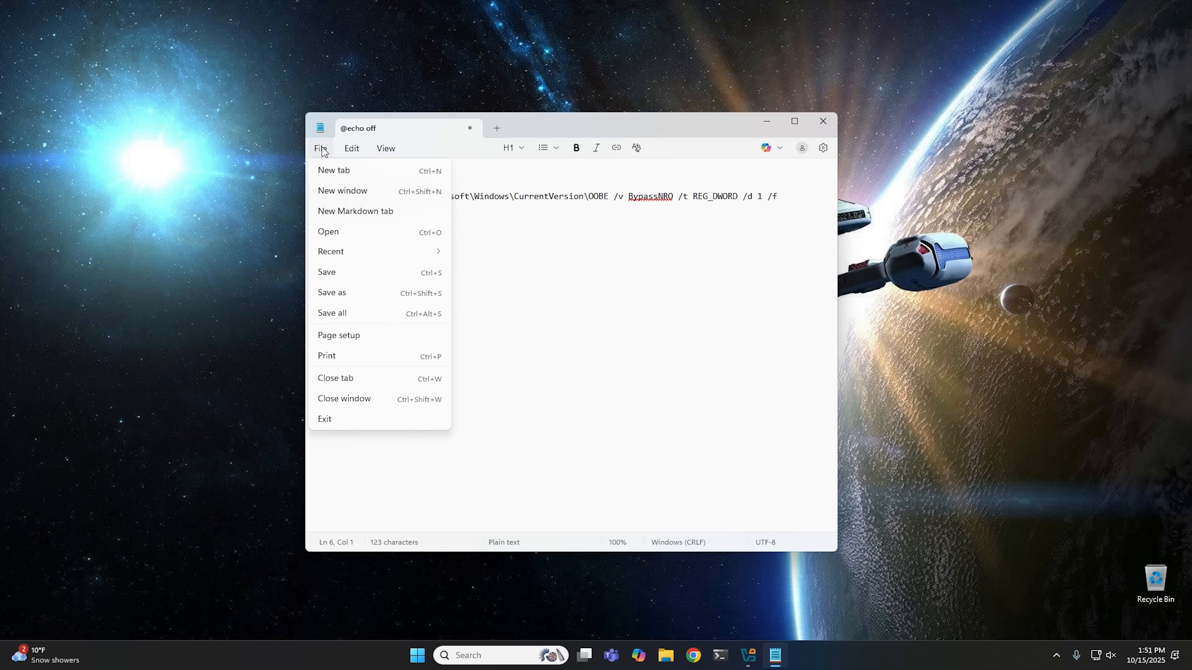
left_click(347, 292)
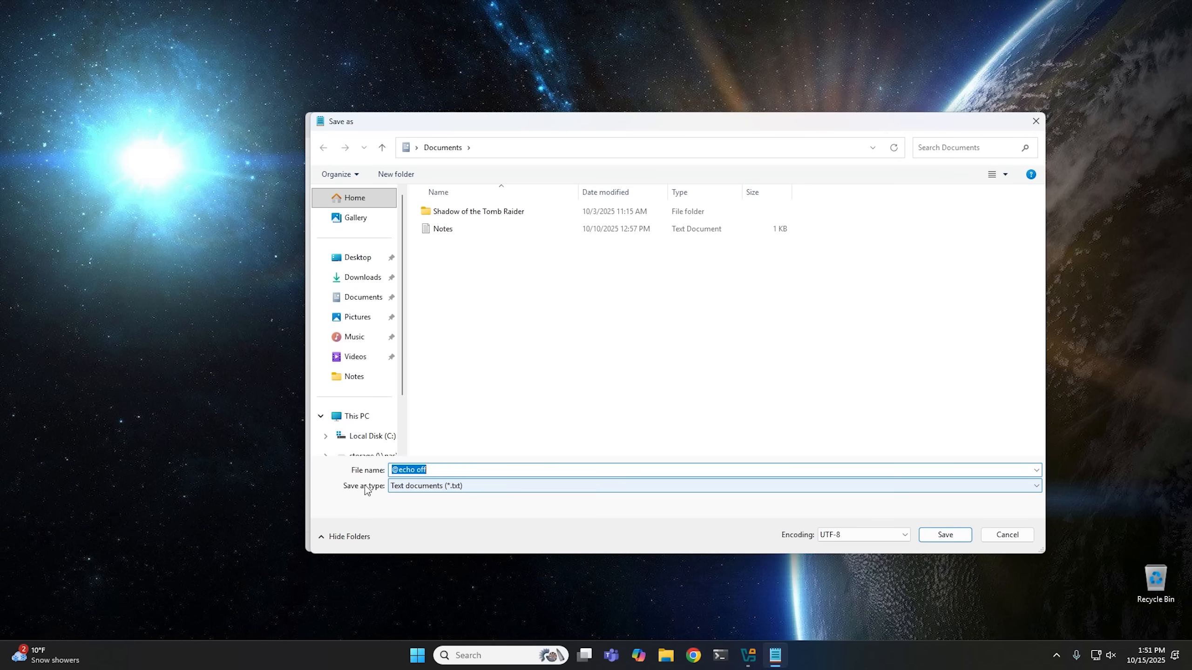
left_click(404, 487)
left_click(418, 508)
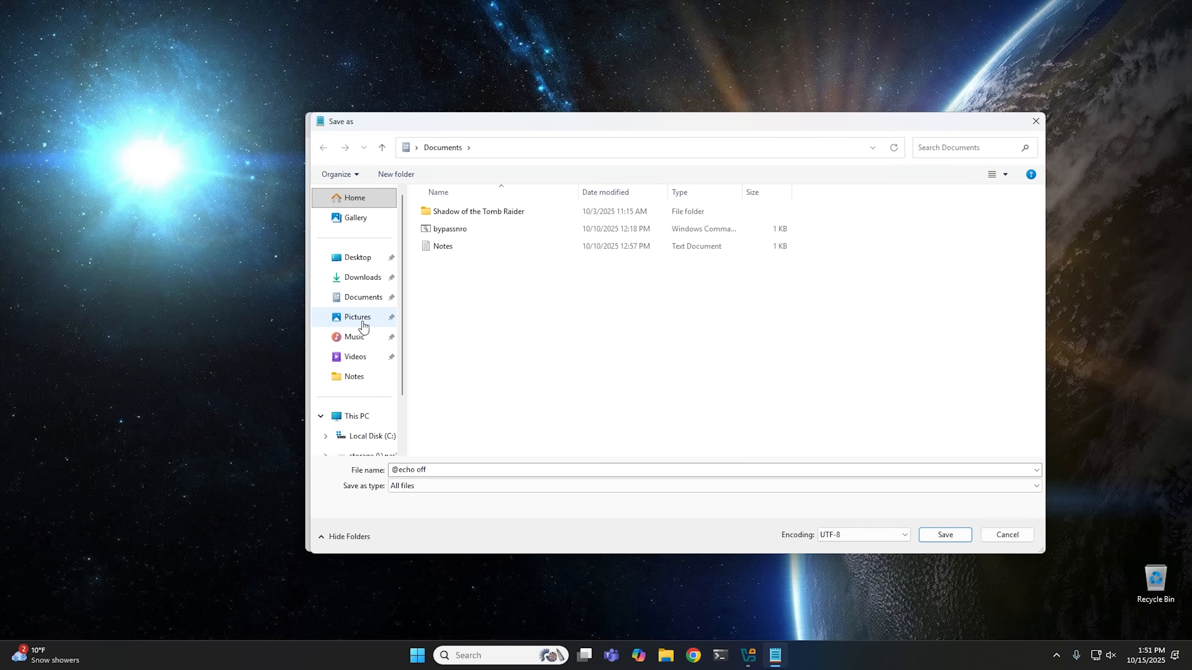
left_click(358, 258)
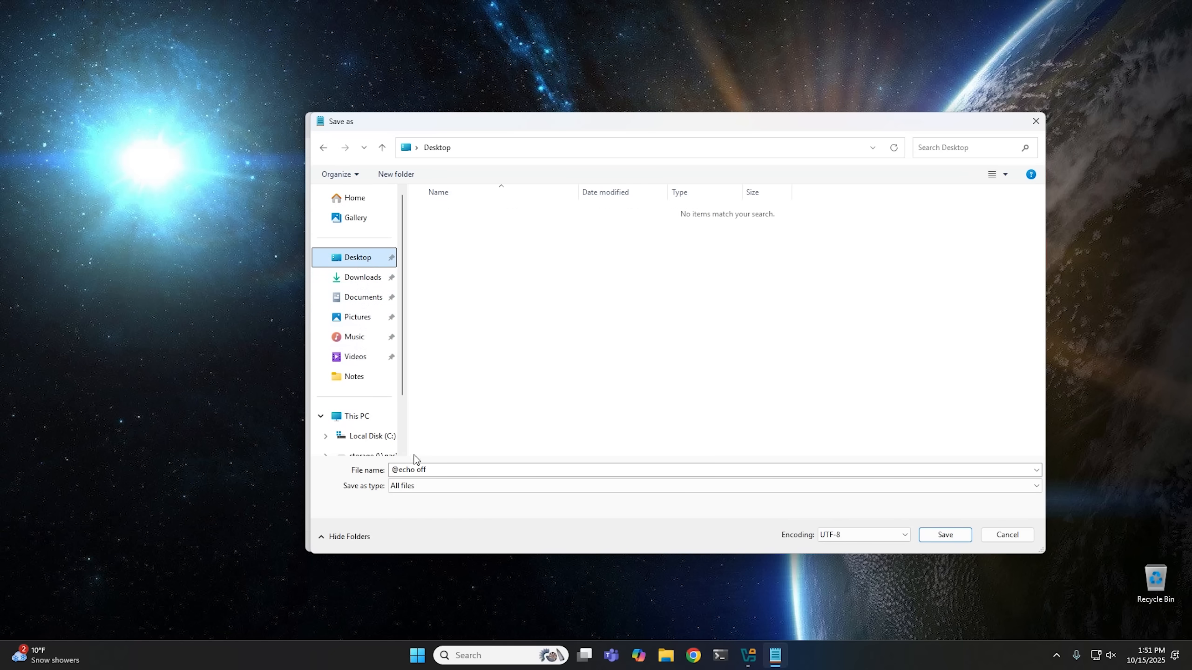
left_click(434, 470)
type("bypassn")
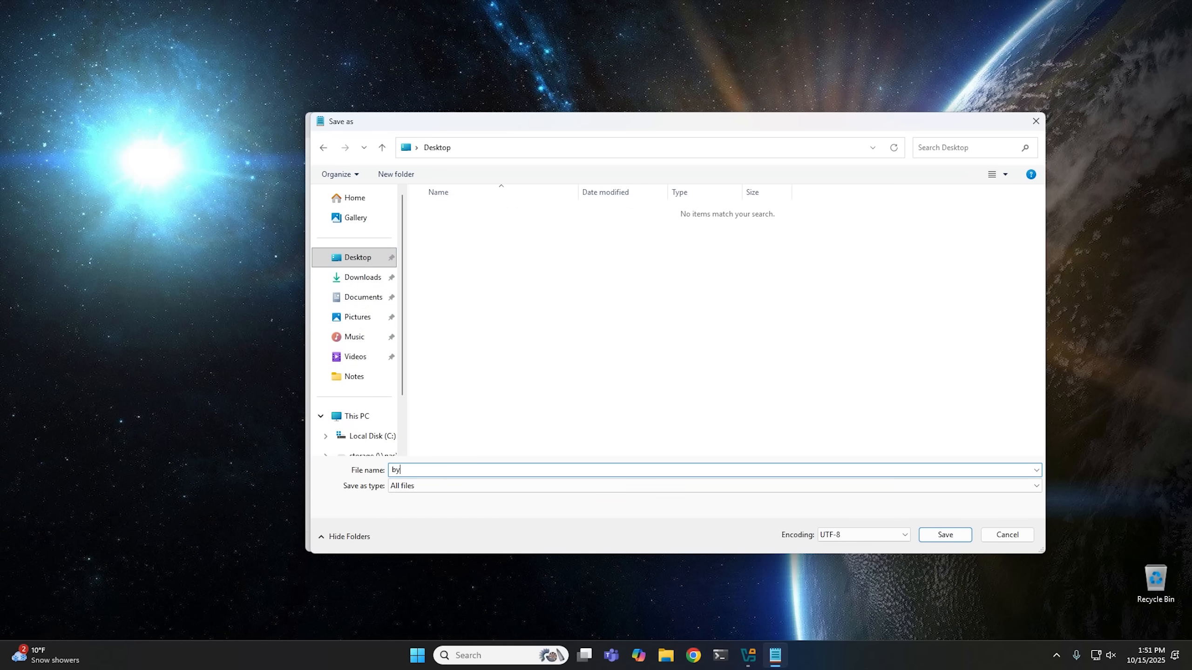
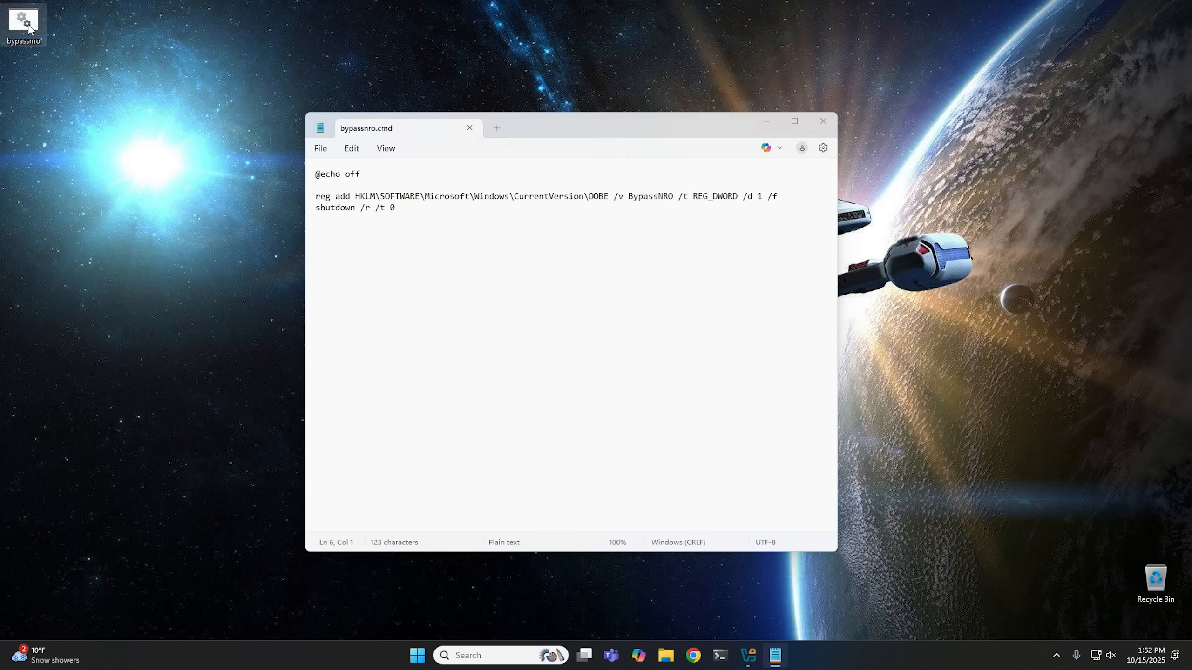
Move the bypassnro script icon on the desktop and close Notepad.
left_click_drag(44, 41, 186, 165)
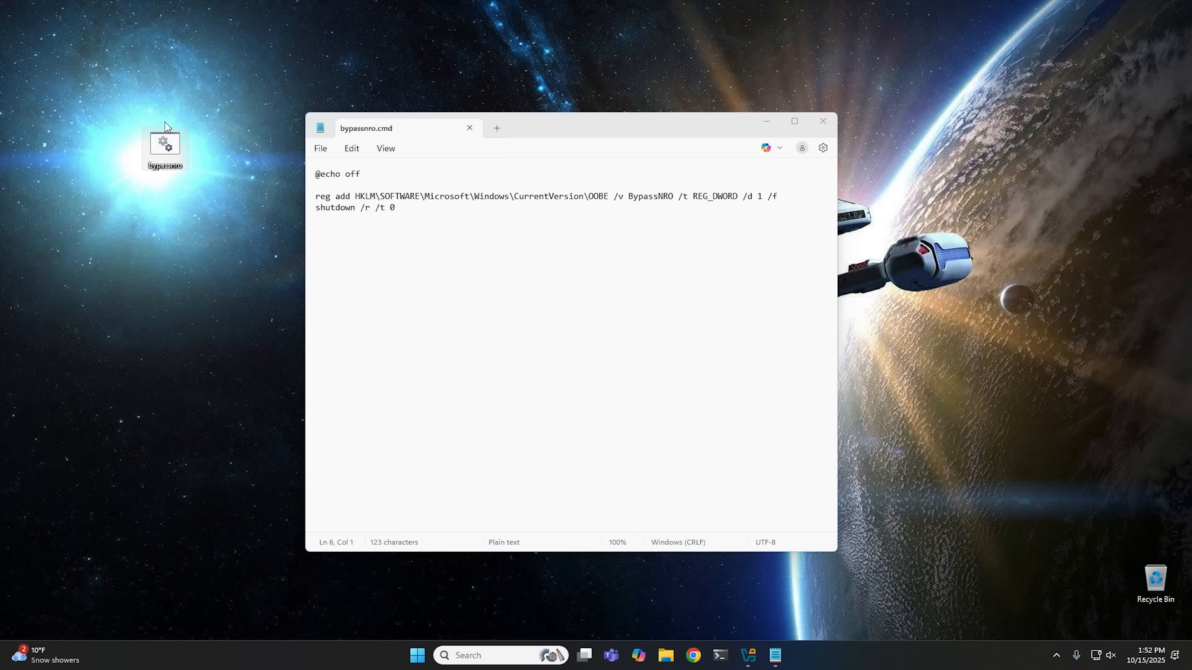
left_click(469, 128)
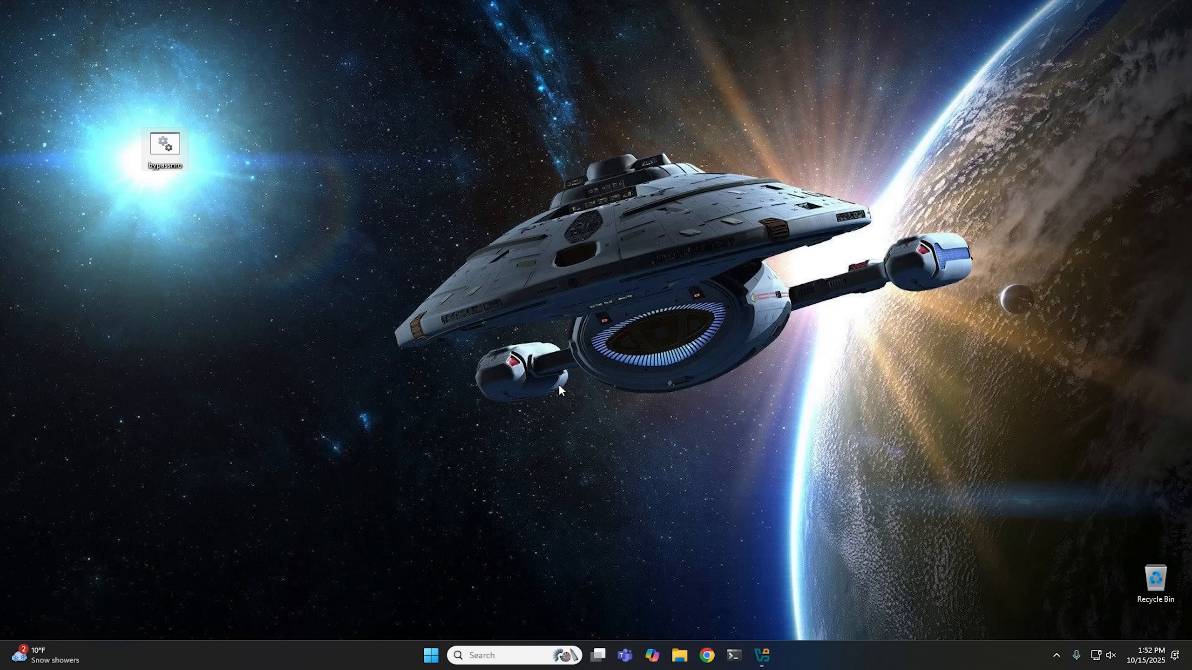
Open the CCCOMA_X64FRE_EN-US_DV9 (D:) installation drive in File Explorer.
left_click(680, 656)
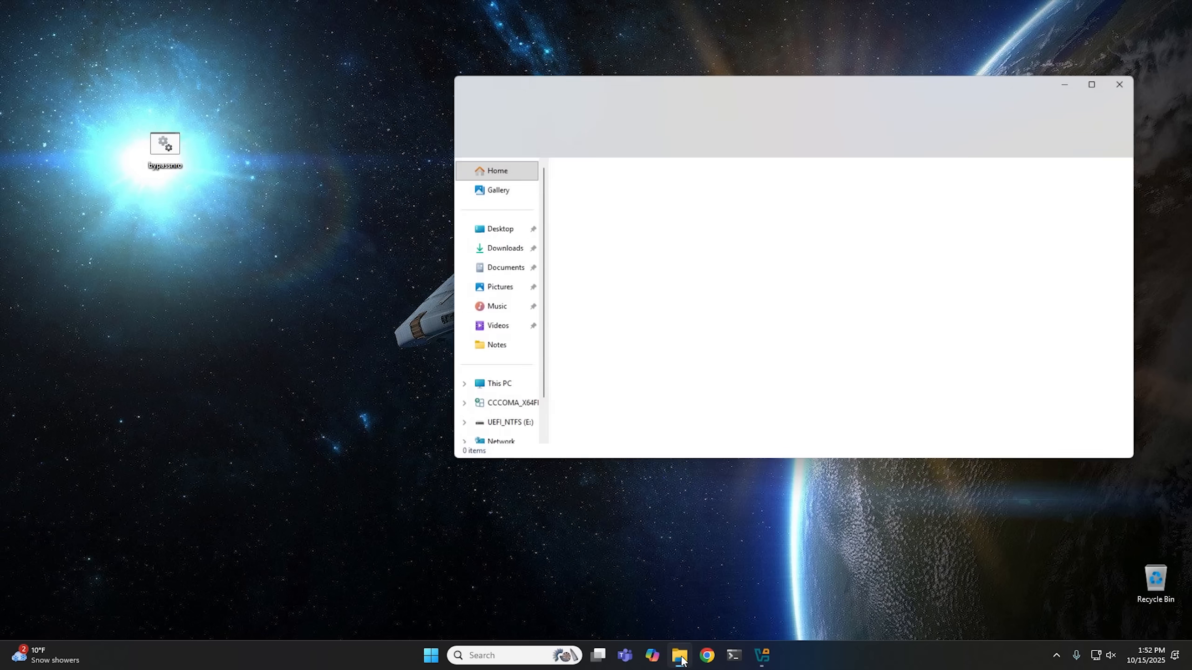
left_click(490, 393)
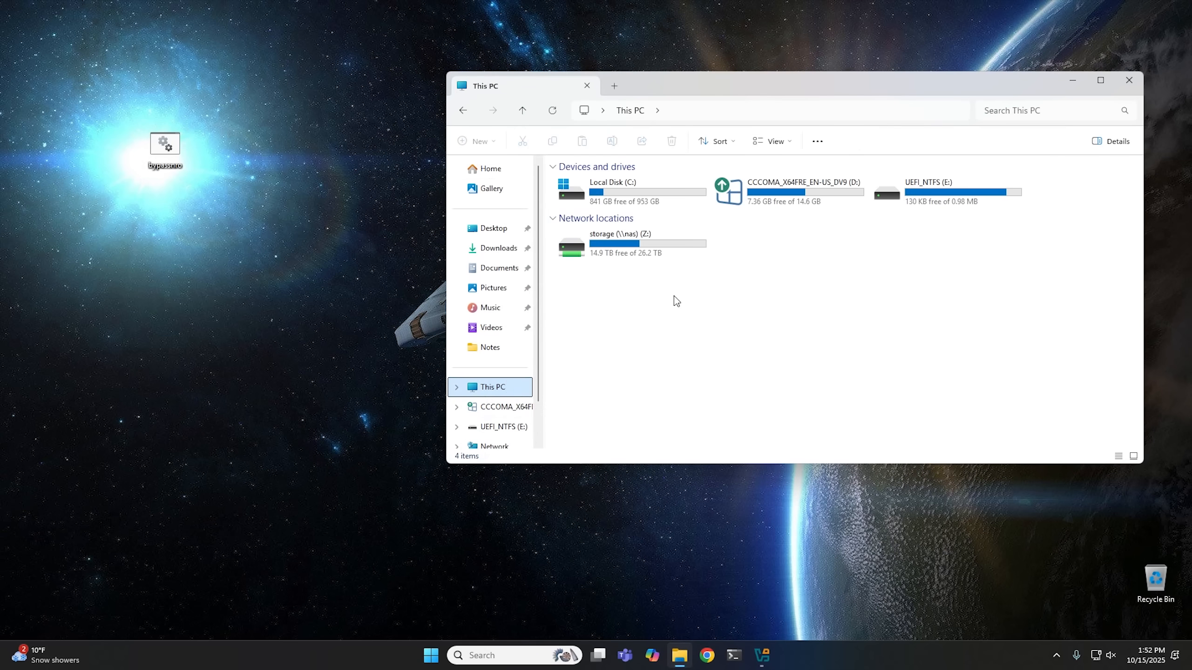
double_click(747, 200)
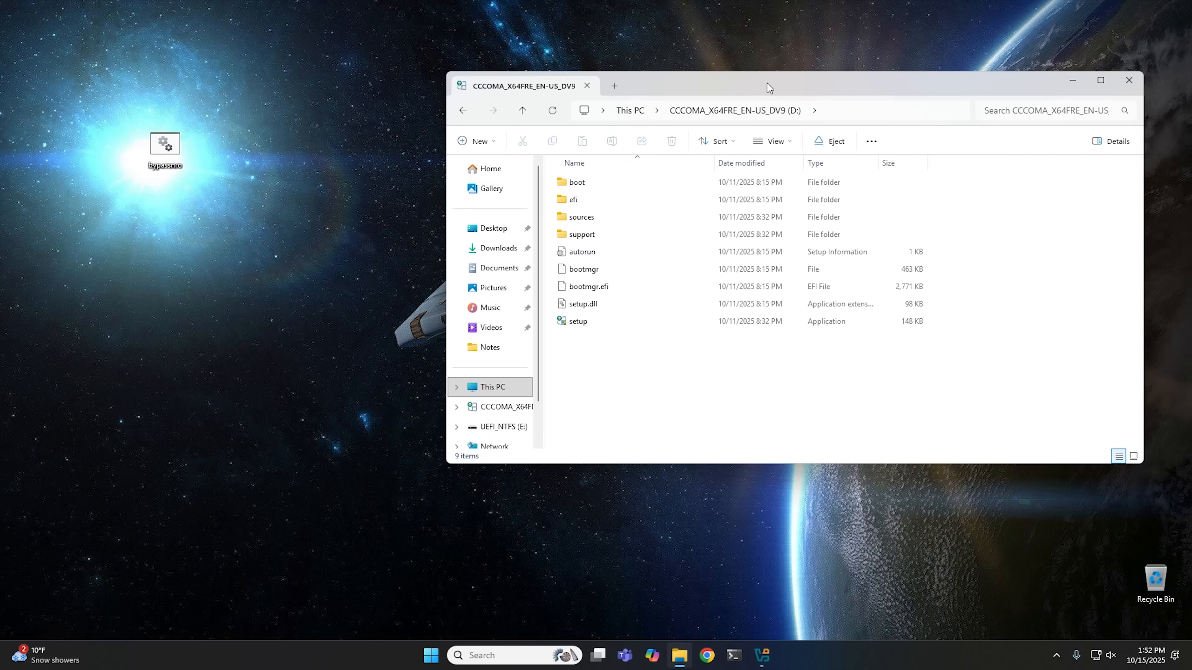
left_click_drag(785, 82, 602, 99)
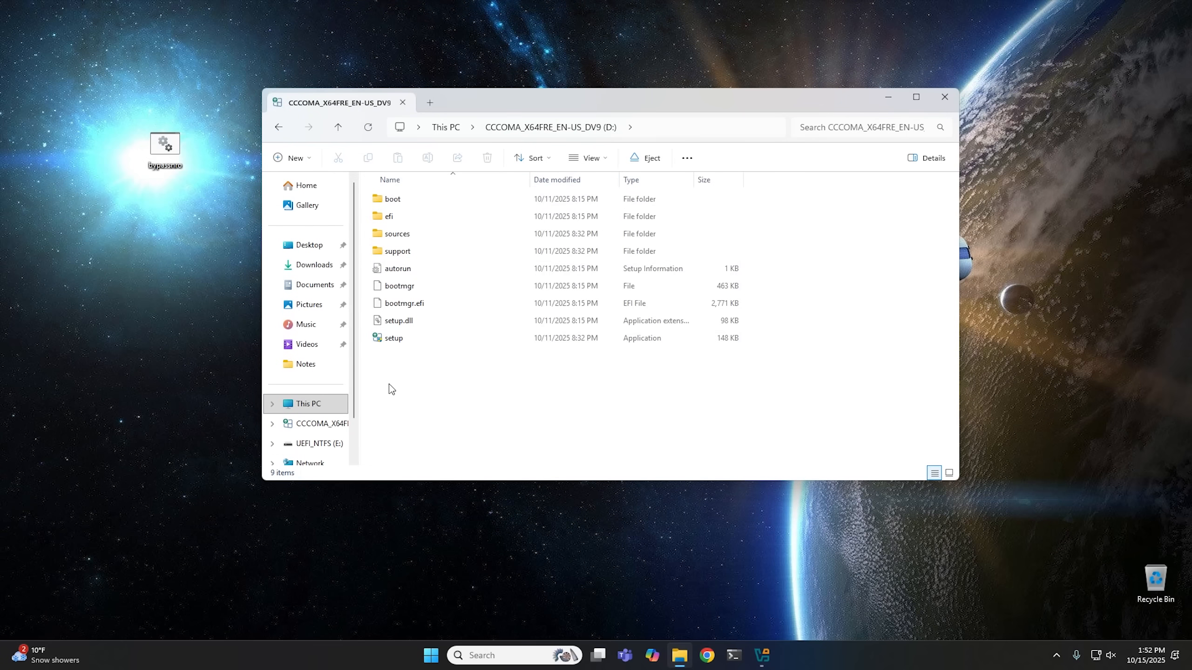
Copy the bypassnro script from the desktop into the root of the D: drive and close the window.
left_click(171, 153)
left_click_drag(170, 153, 432, 400)
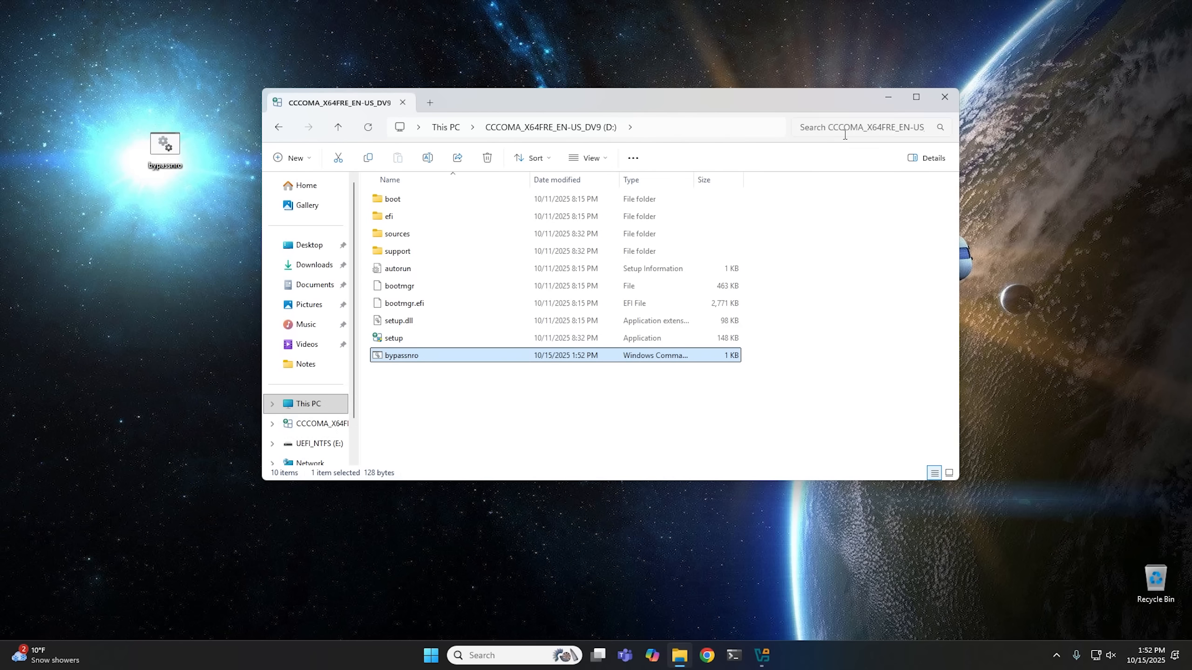
left_click(945, 97)
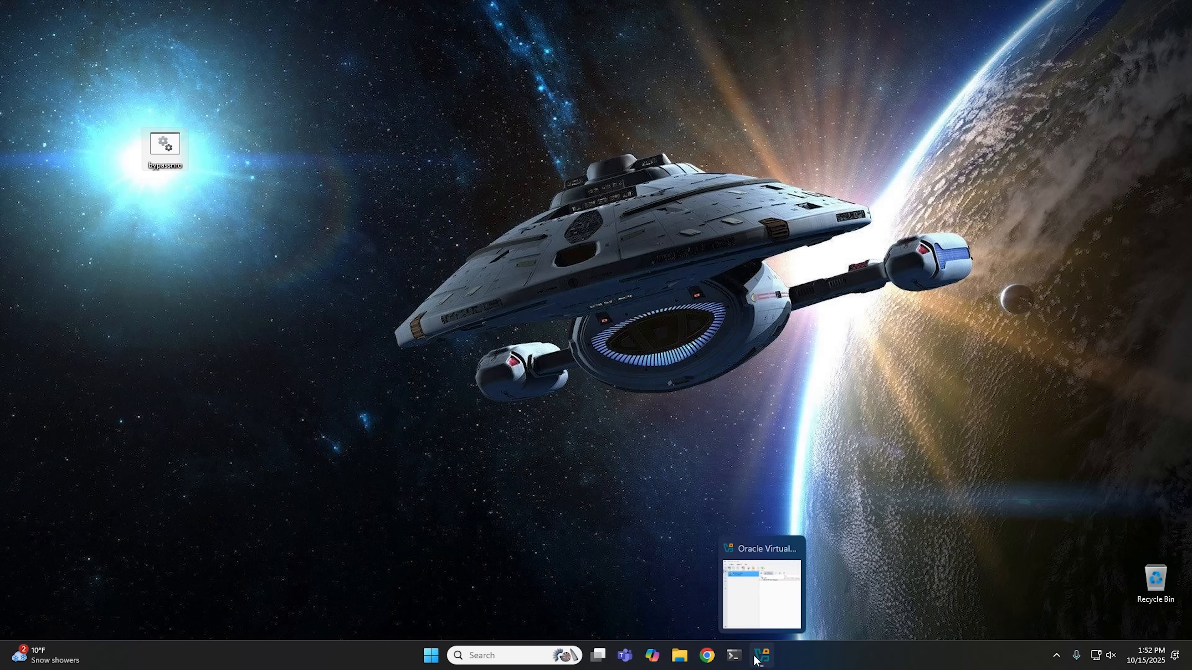
Start the Windows 11 (OOBE) virtual machine and boot it from the CD/DVD.
left_click(761, 655)
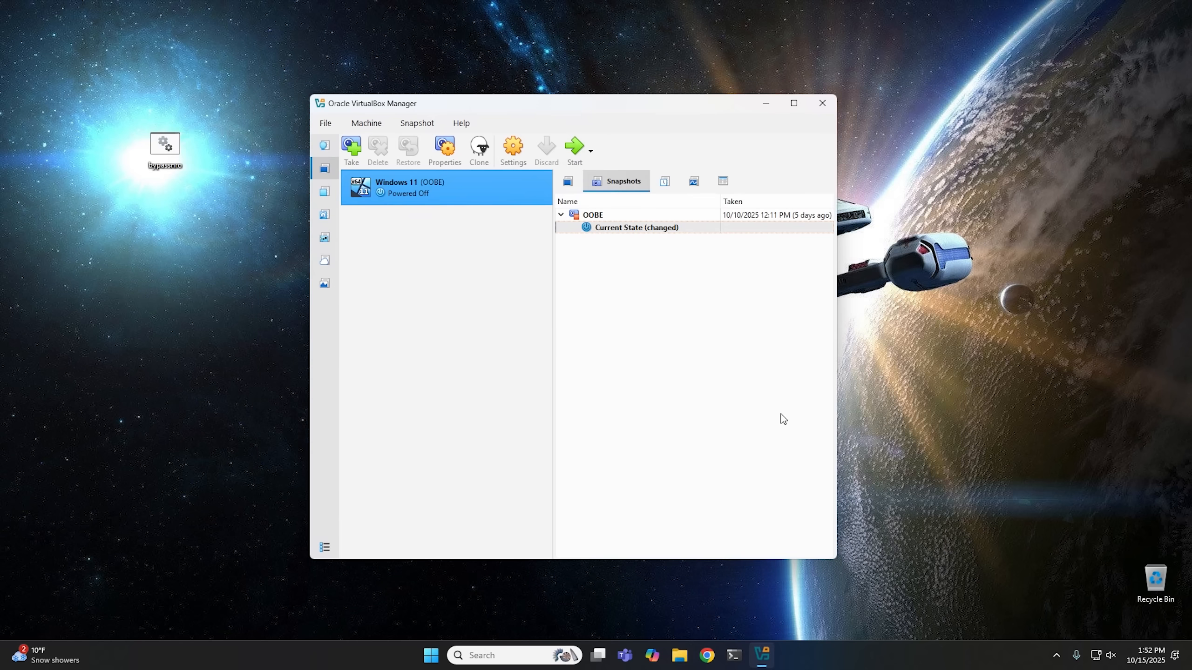
left_click(573, 150)
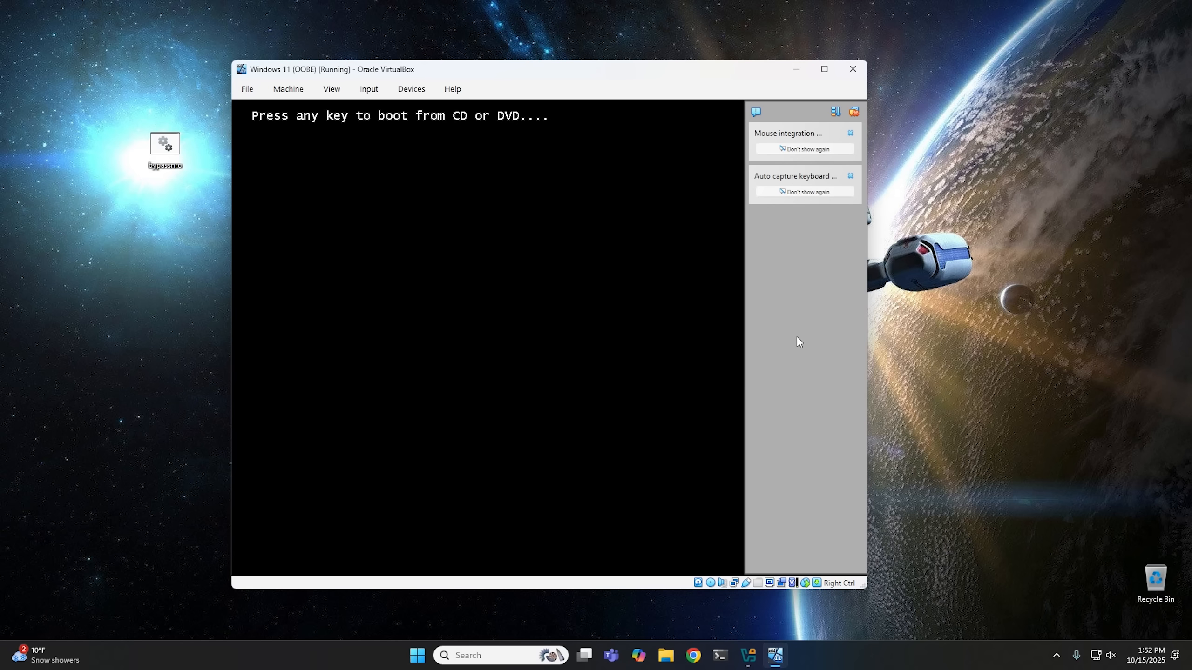
key("Return")
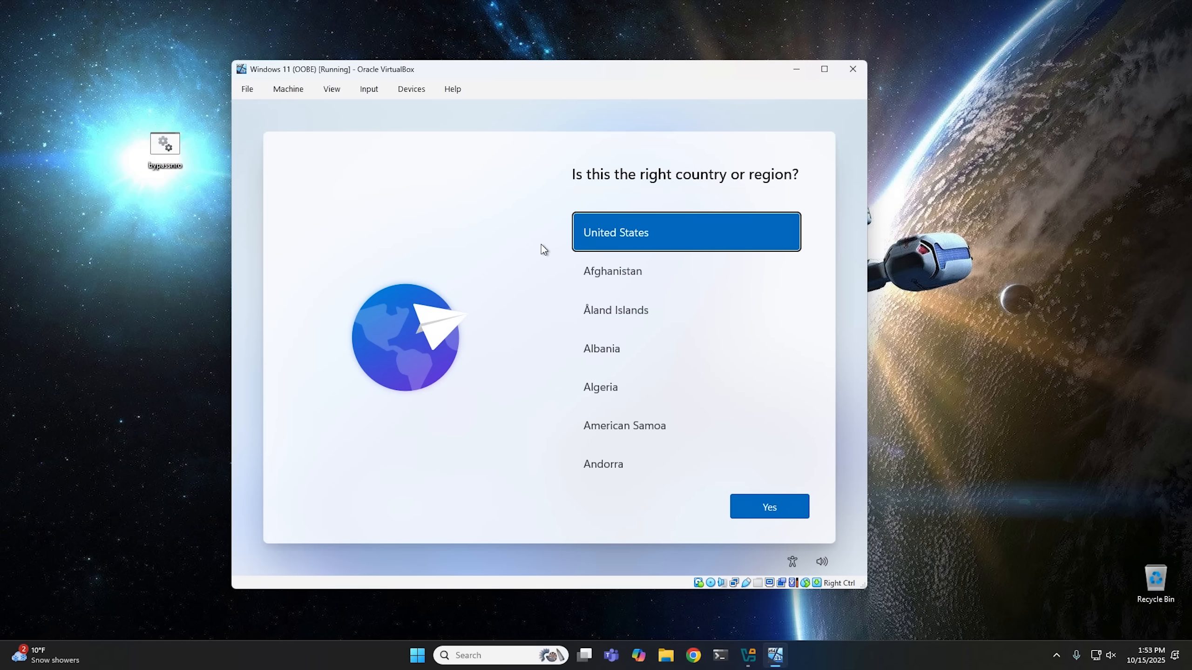
Open a command prompt from the setup screen, switch to drive D: and list its contents.
key("shift+F10")
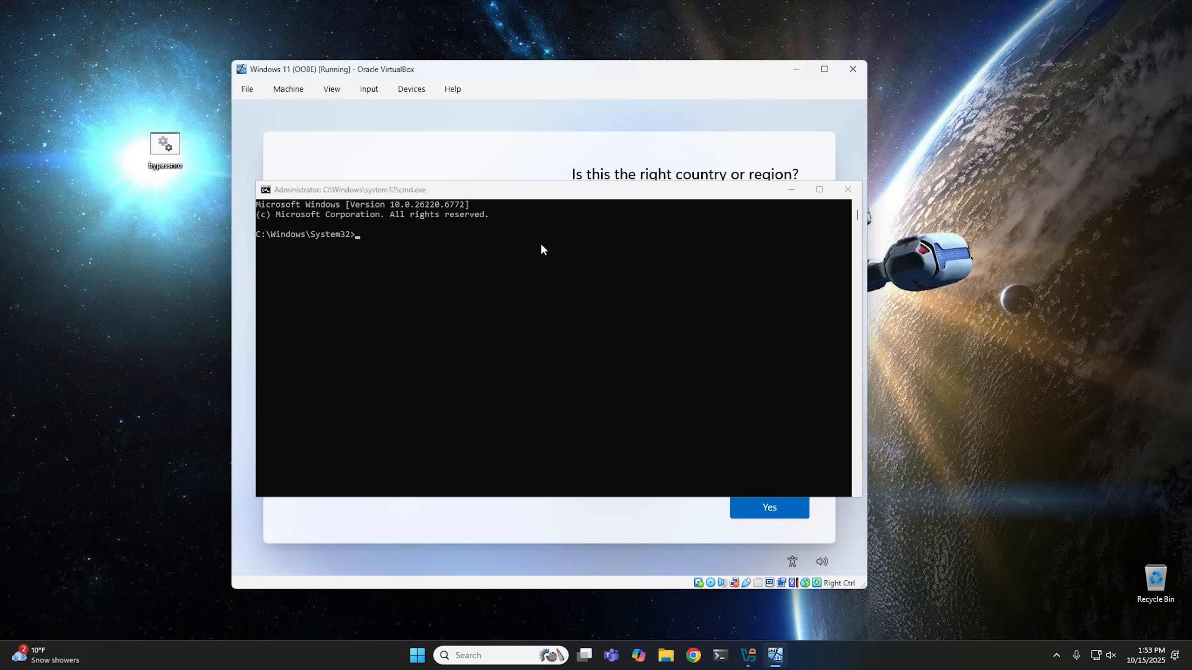
left_click(486, 254)
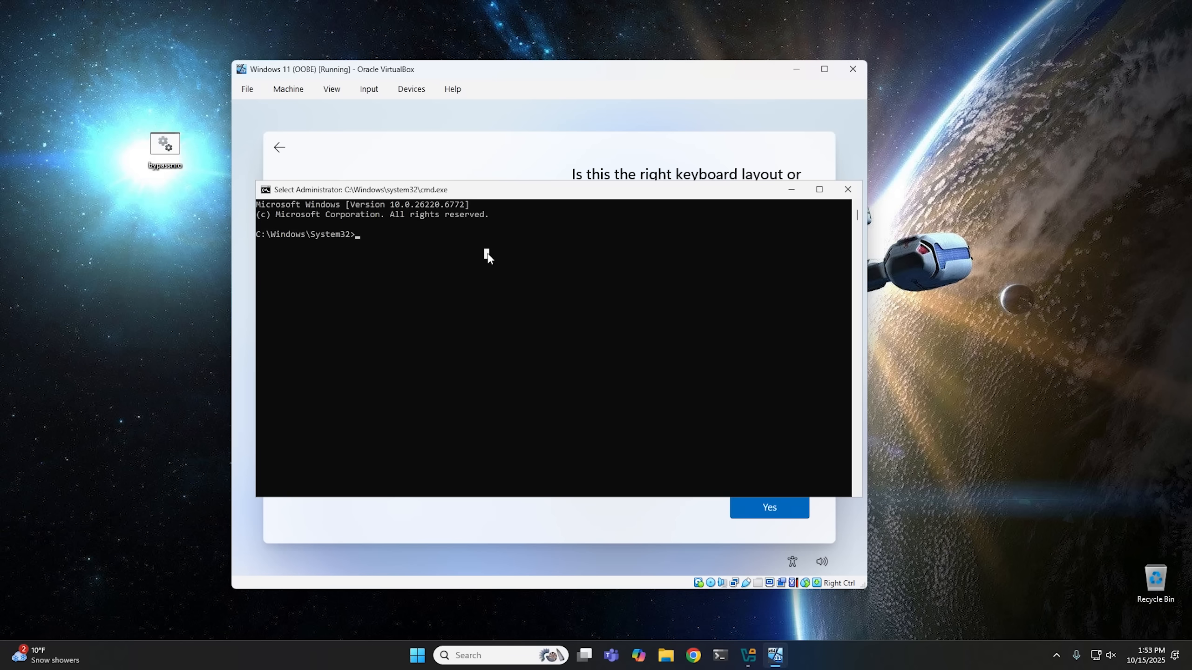
type("d:")
key("Return")
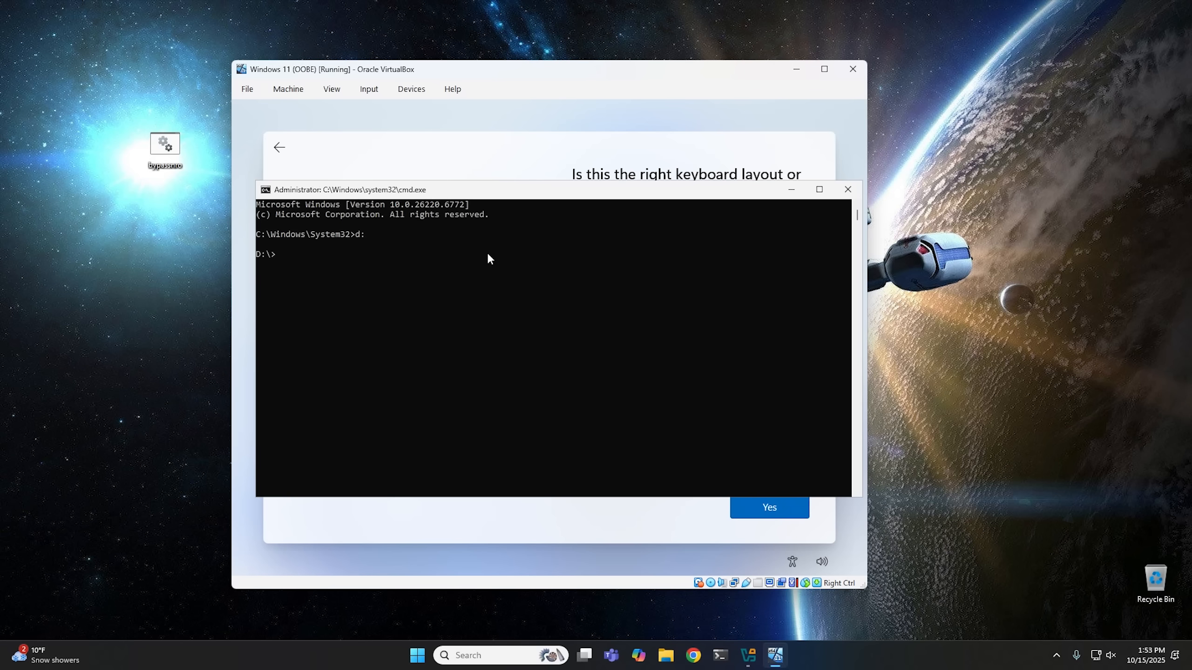
type("dir")
key("Return")
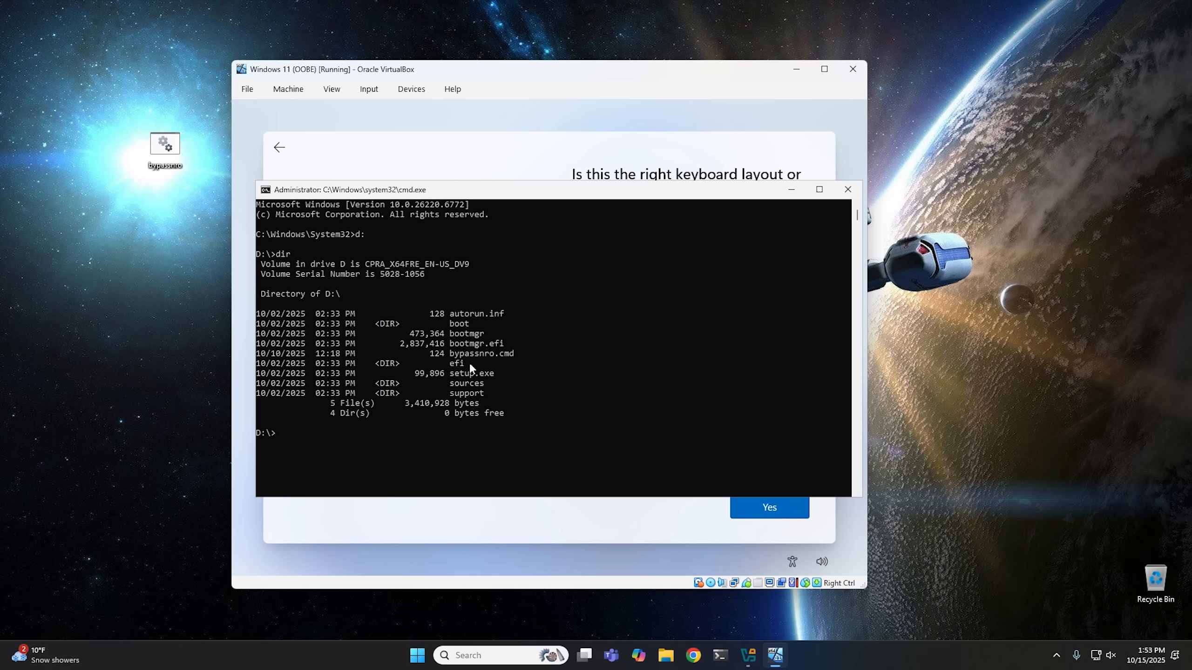
Run the bypassnro script from drive D: in the command prompt.
left_click_drag(457, 353, 473, 354)
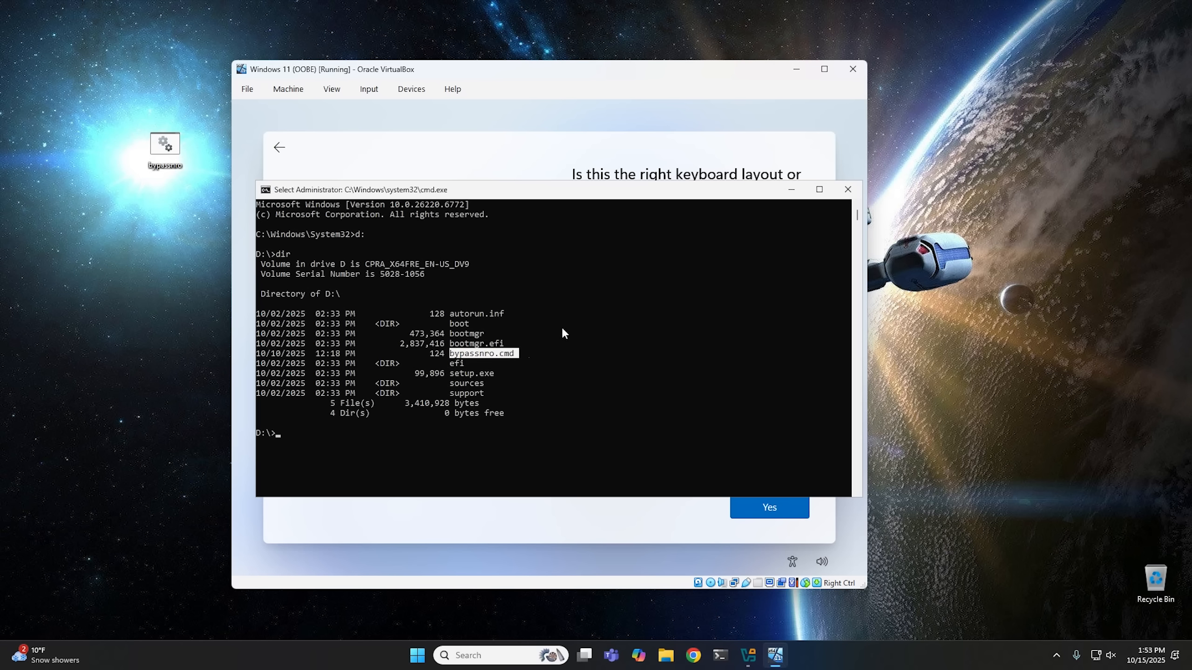
key("Escape")
type("by")
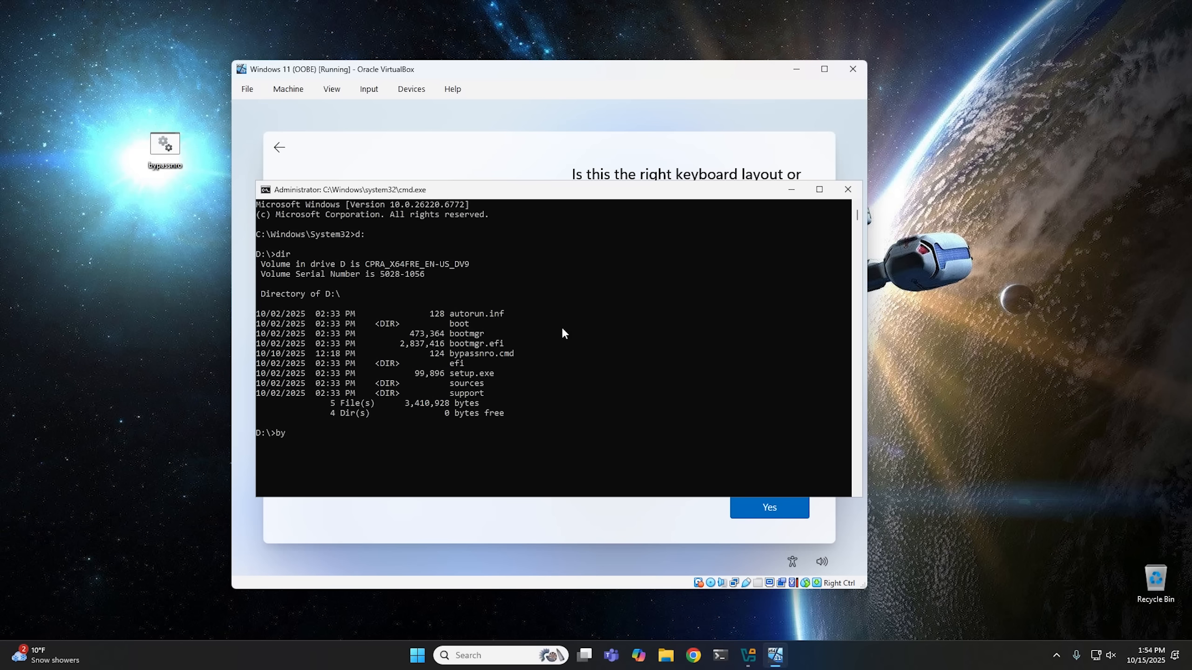
type("passnro")
key("Return")
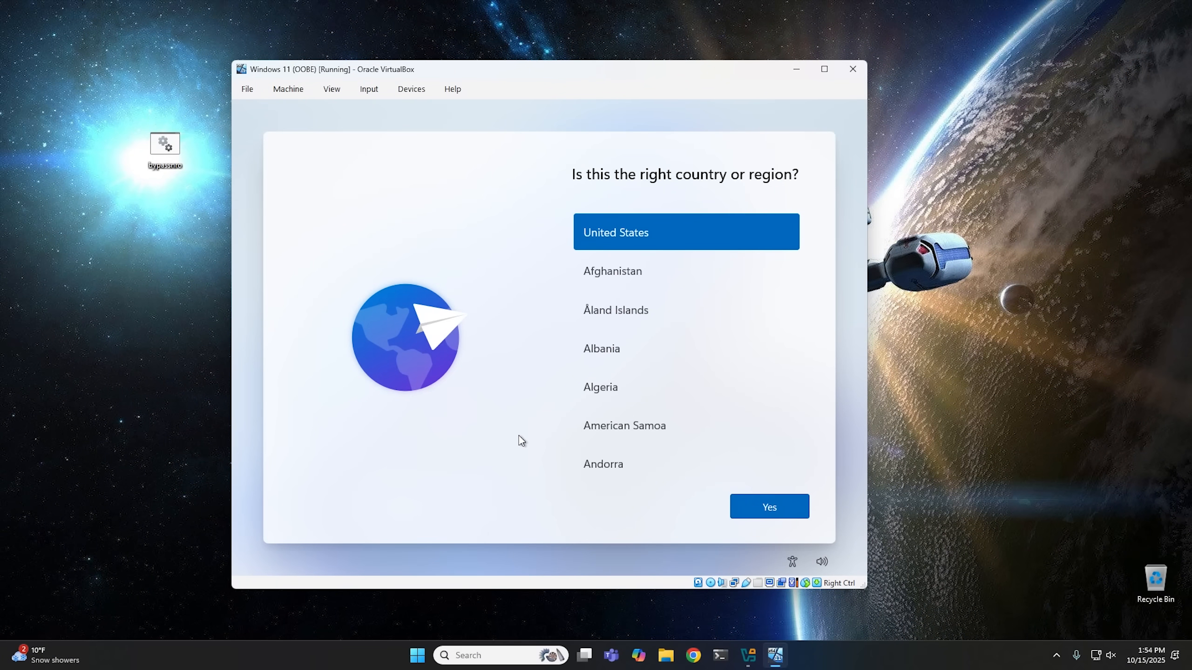
Accept United States as the region and US as the keyboard layout, skipping a second layout.
right_click(735, 582)
left_click(772, 611)
left_click(781, 512)
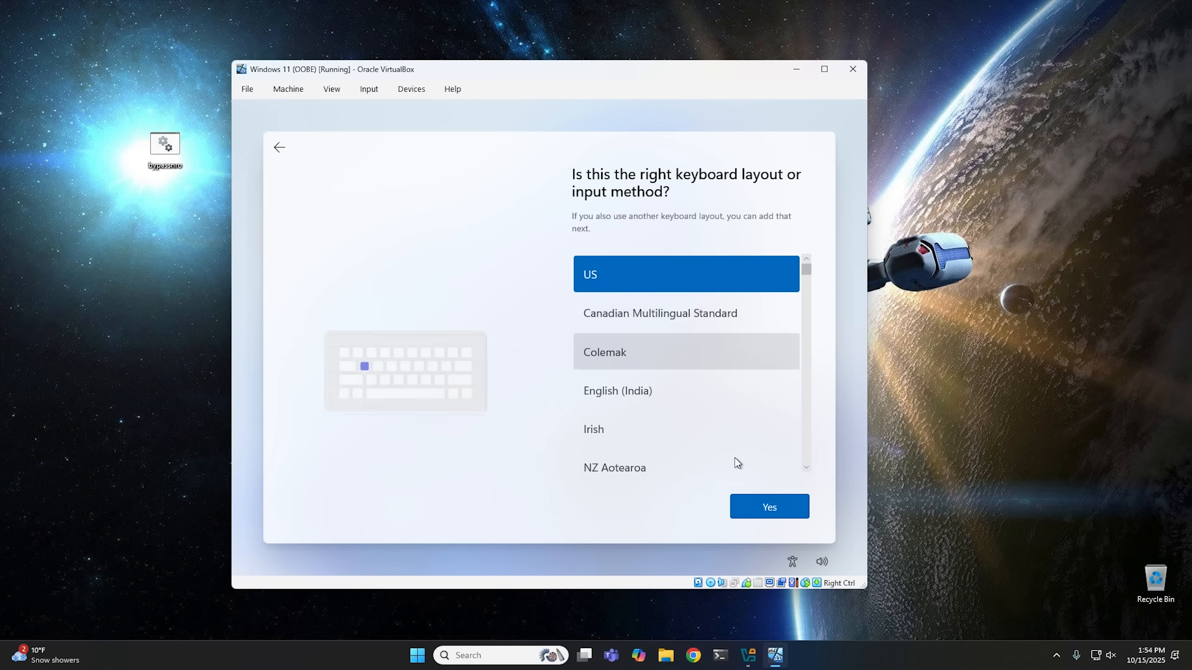
left_click(768, 507)
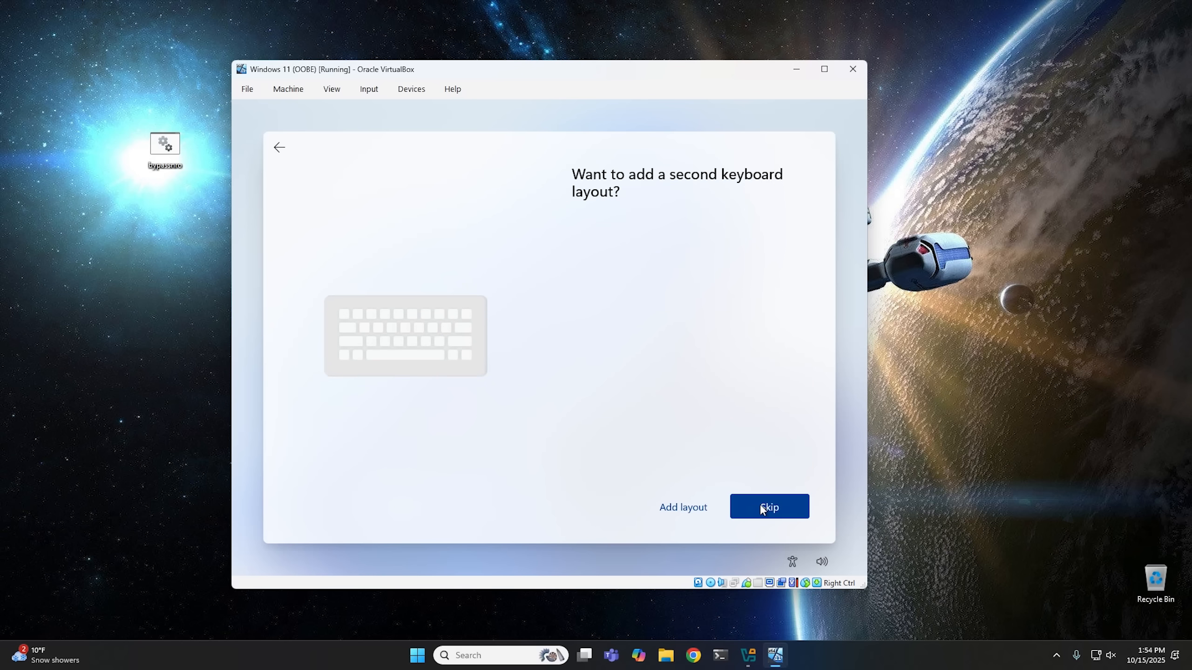
left_click(759, 506)
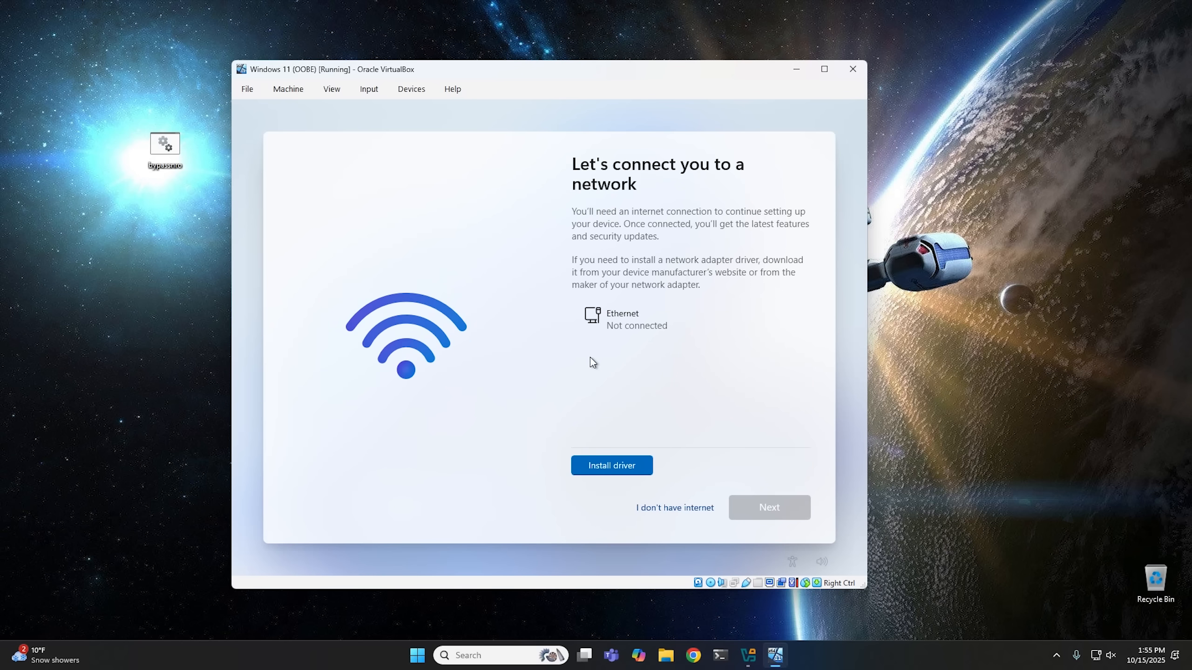
Choose to continue without internet and enter the local account user's name.
left_click(669, 510)
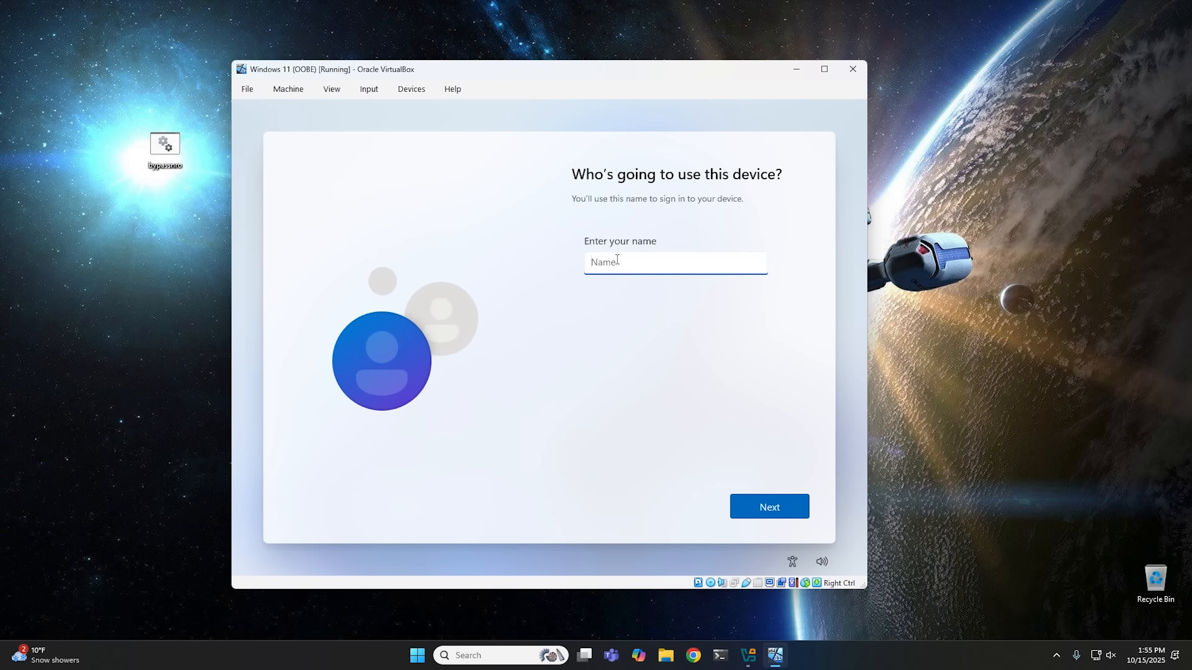
type("Rich")
left_click(765, 509)
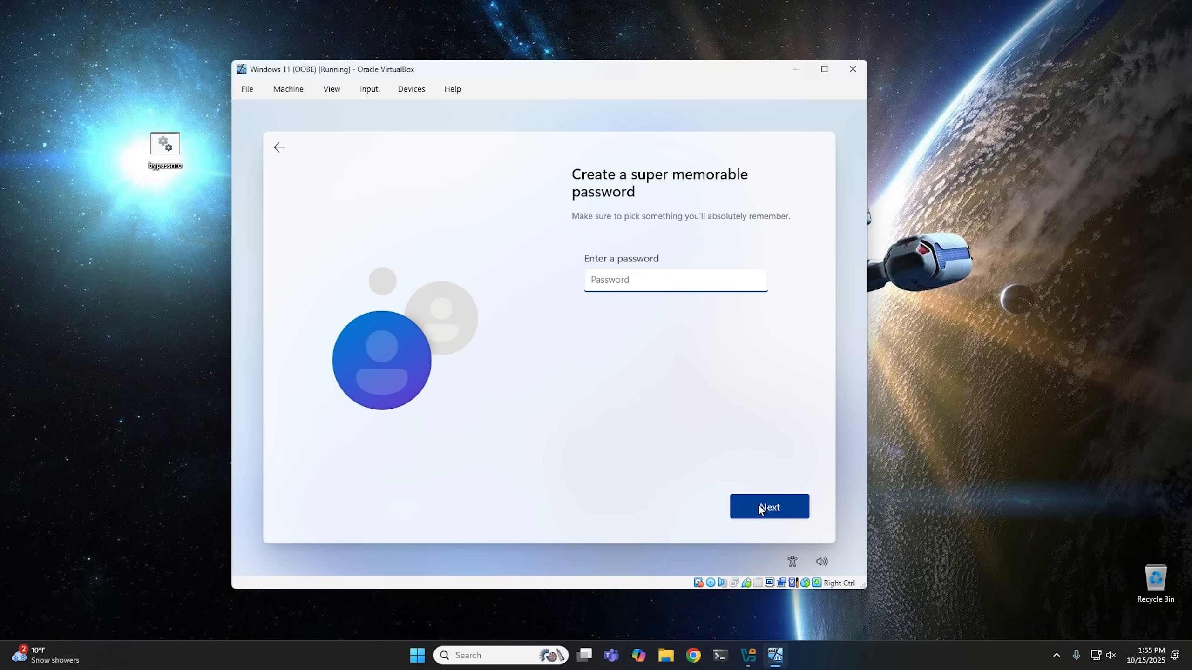
Leave the password blank and accept the default privacy settings.
left_click(760, 508)
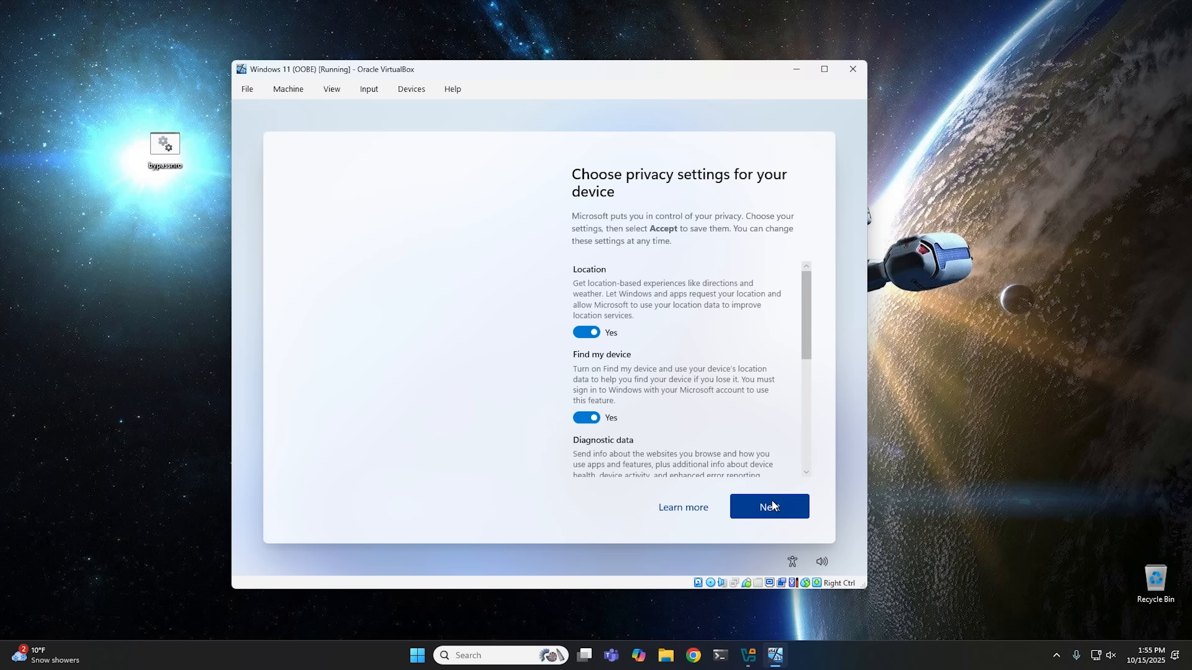
left_click(773, 505)
left_click(773, 503)
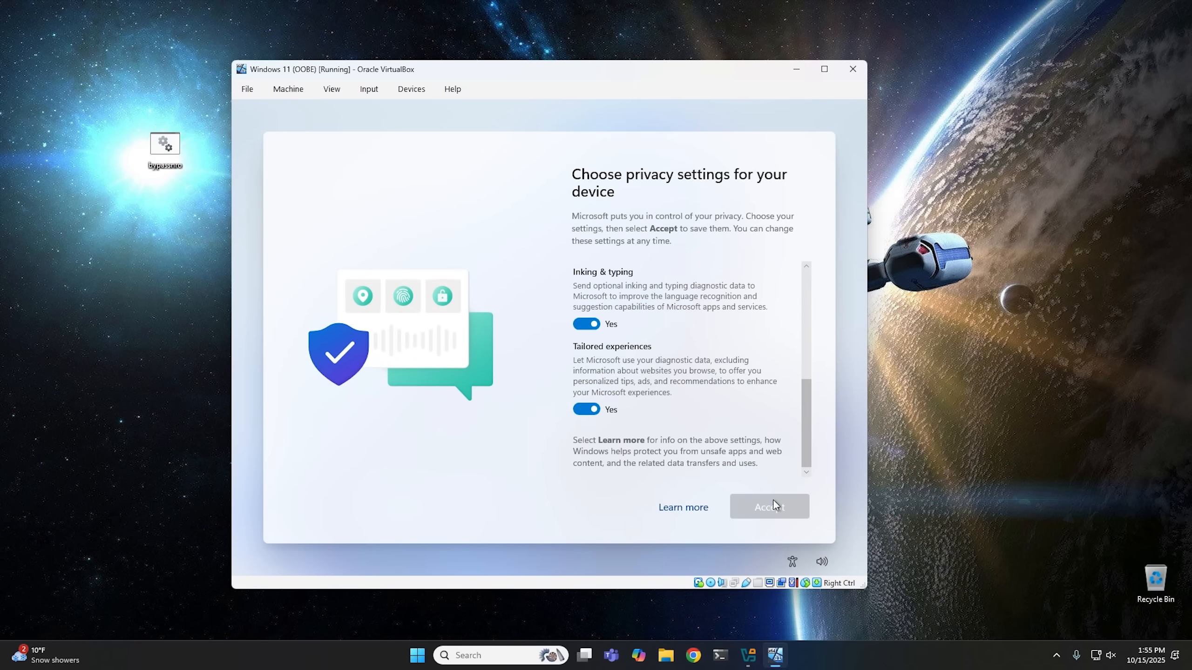
left_click(774, 502)
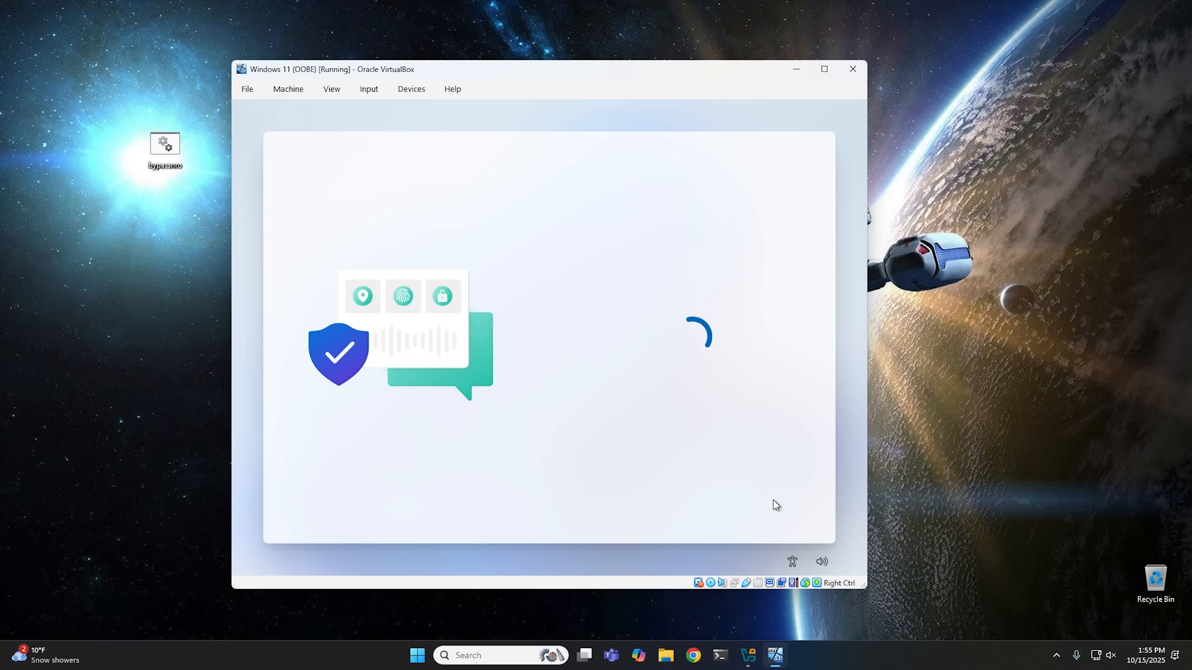